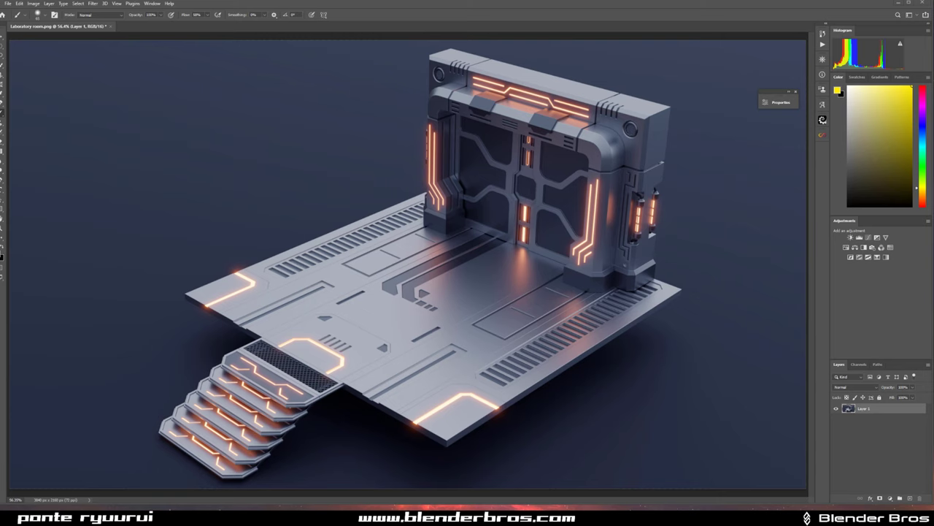
- Switch to the browser, look over the Blender Hard Surface group post with the sci-fi room render, and move the window away
key("alt+Tab")
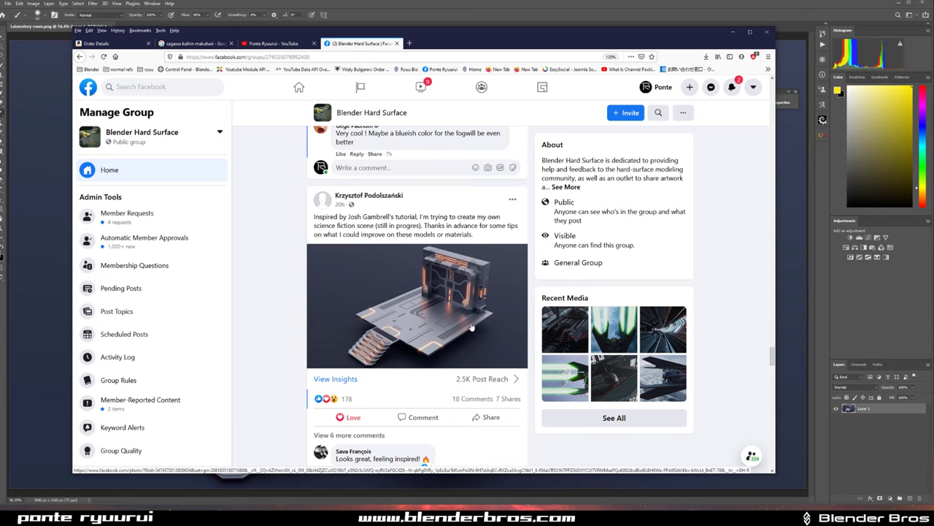
scroll(447, 319, "down", 1)
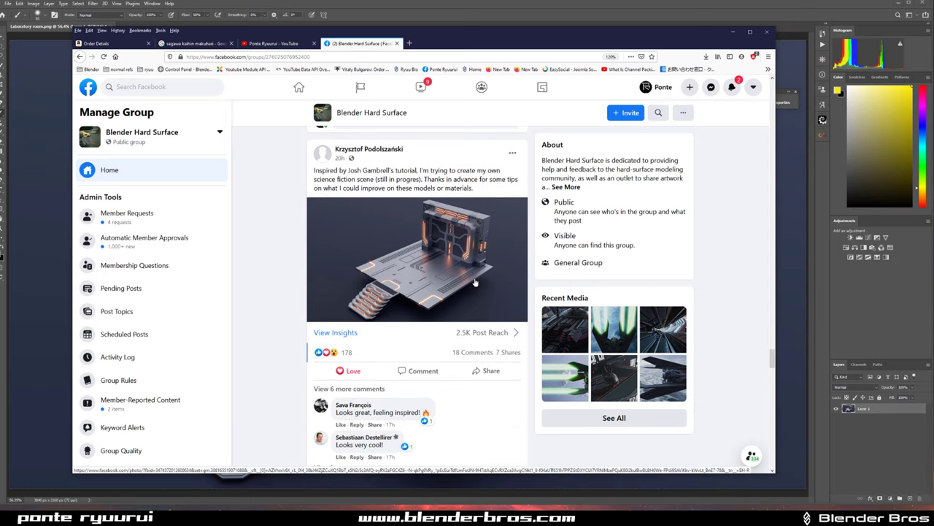
left_click_drag(555, 32, 0, 36)
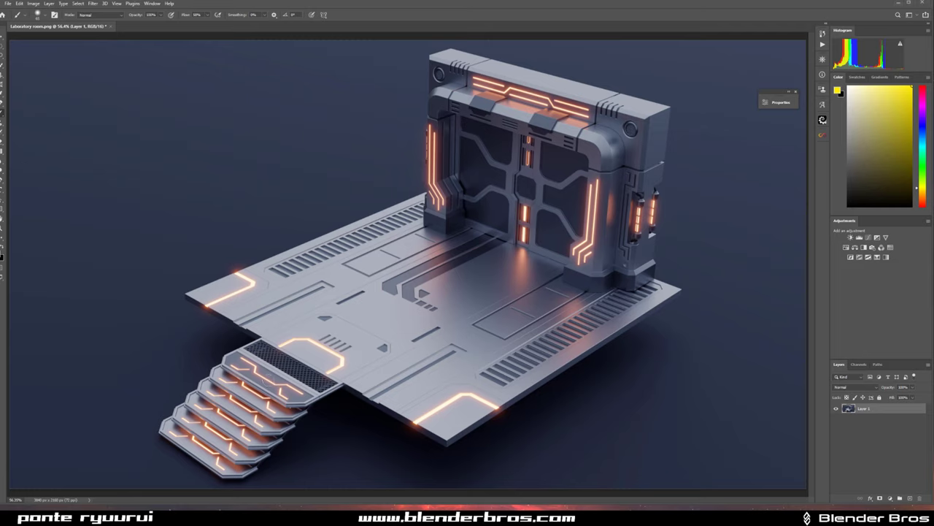
- Paint yellow brush marks circling the stairs side, outlining the door wall and adding an arrow towards the platform, and undo them all
mouse_move(185, 453)
left_mouse_down()
mouse_move(311, 471)
mouse_move(398, 427)
mouse_move(422, 396)
mouse_move(434, 325)
mouse_move(433, 263)
mouse_move(400, 198)
mouse_move(325, 155)
mouse_move(222, 149)
mouse_move(158, 158)
mouse_move(79, 235)
mouse_move(58, 324)
mouse_move(106, 404)
mouse_move(191, 467)
left_mouse_up()
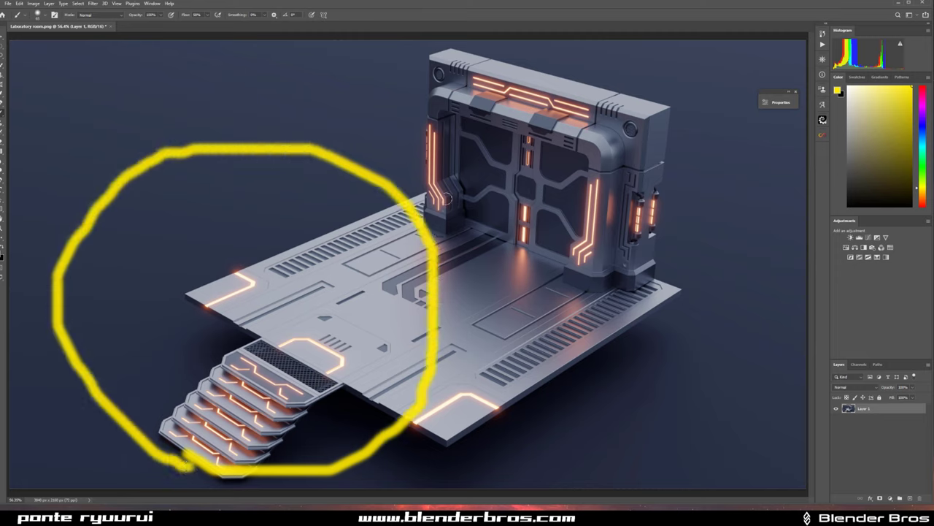
mouse_move(444, 79)
left_mouse_down()
mouse_move(435, 157)
mouse_move(675, 117)
mouse_move(687, 130)
mouse_move(688, 286)
left_mouse_up()
left_click_drag(461, 235, 632, 306)
mouse_move(131, 378)
left_mouse_down()
mouse_move(350, 284)
mouse_move(427, 314)
mouse_move(405, 345)
left_mouse_up()
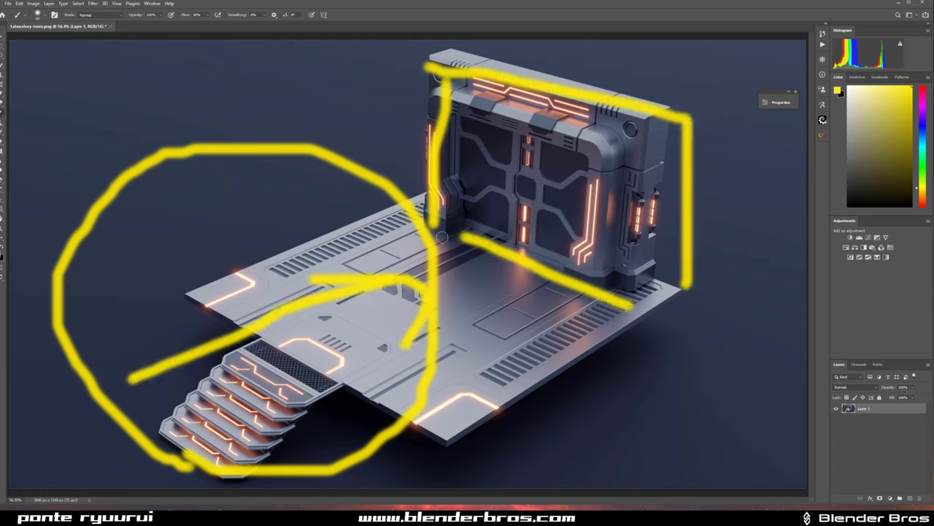
key("ctrl+z")
key("ctrl+z")
key("ctrl+z")
key("ctrl+z")
key("ctrl+z")
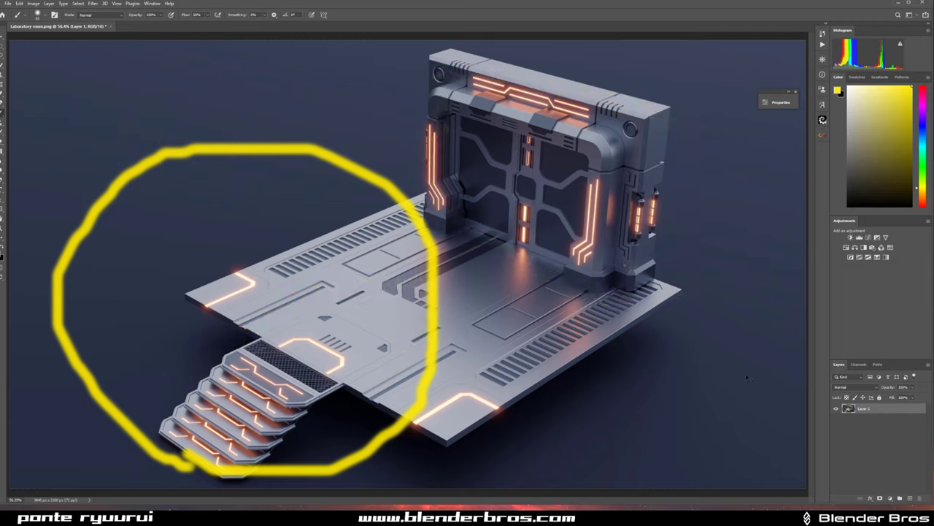
key("ctrl+z")
- Add a new empty layer, try yellow arrow strokes from the empty background towards the door wall, and undo them
left_click(909, 498)
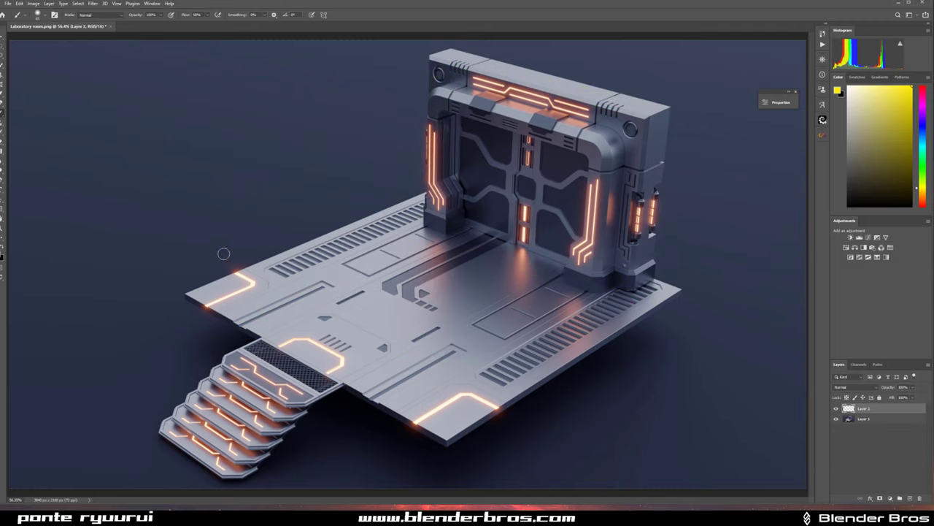
left_click_drag(141, 227, 467, 190)
left_click_drag(388, 178, 471, 191)
left_click_drag(468, 191, 358, 232)
key("ctrl+z")
key("ctrl+z")
key("ctrl+z")
key("ctrl+z")
- Mark the narrow margin beside the door wall and box in the empty background opposite with yellow strokes, and undo them
scroll(478, 244, "down", 1, "alt")
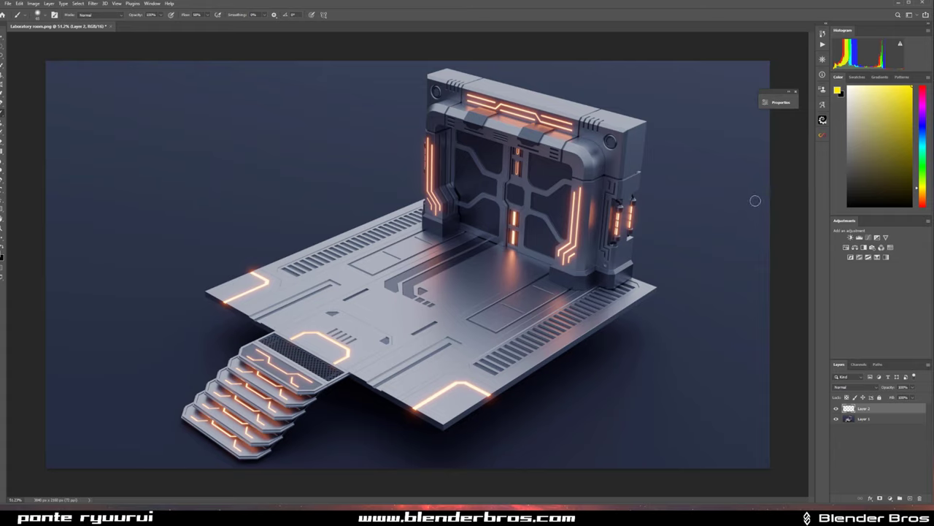
mouse_move(759, 197)
left_mouse_down()
mouse_move(730, 210)
mouse_move(735, 264)
mouse_move(784, 338)
mouse_move(713, 415)
mouse_move(721, 447)
left_mouse_up()
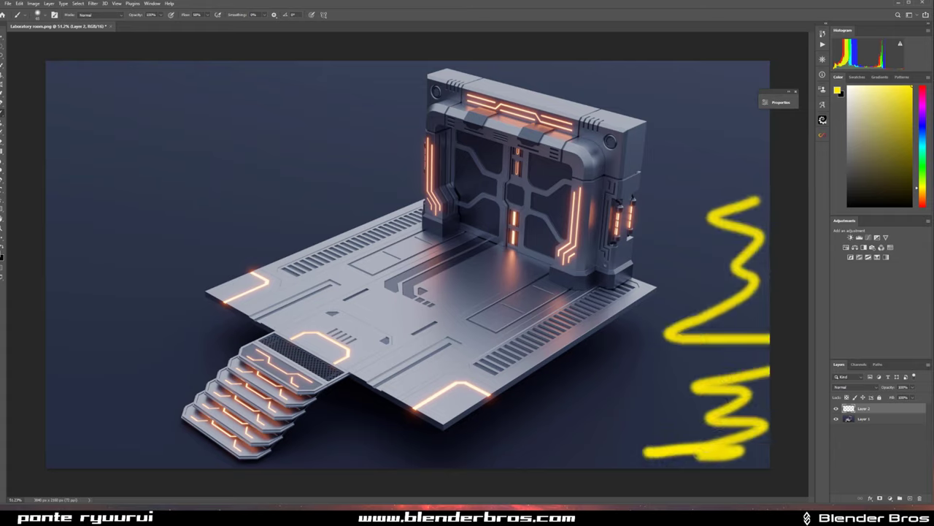
key("ctrl+z")
left_click_drag(731, 46, 733, 490)
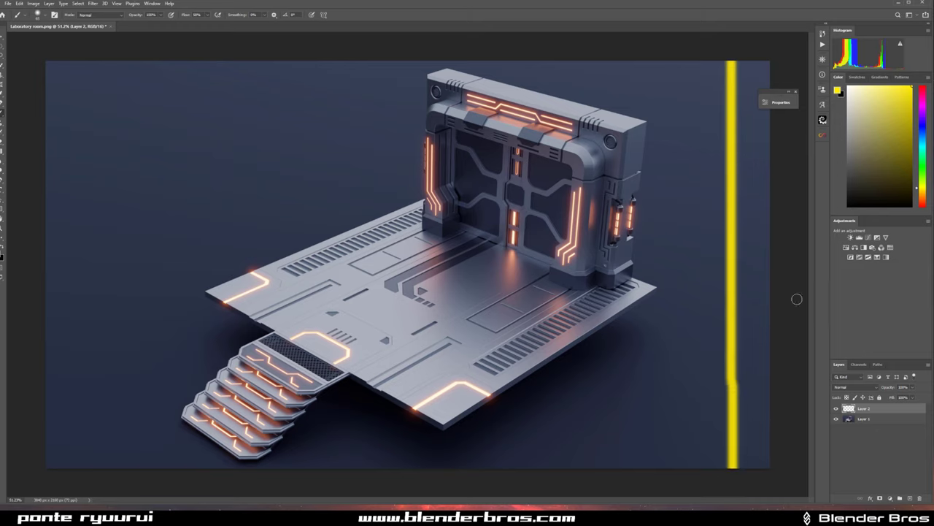
mouse_move(94, 76)
left_mouse_down()
mouse_move(114, 195)
mouse_move(375, 88)
mouse_move(383, 215)
left_mouse_up()
left_click_drag(102, 191, 416, 206)
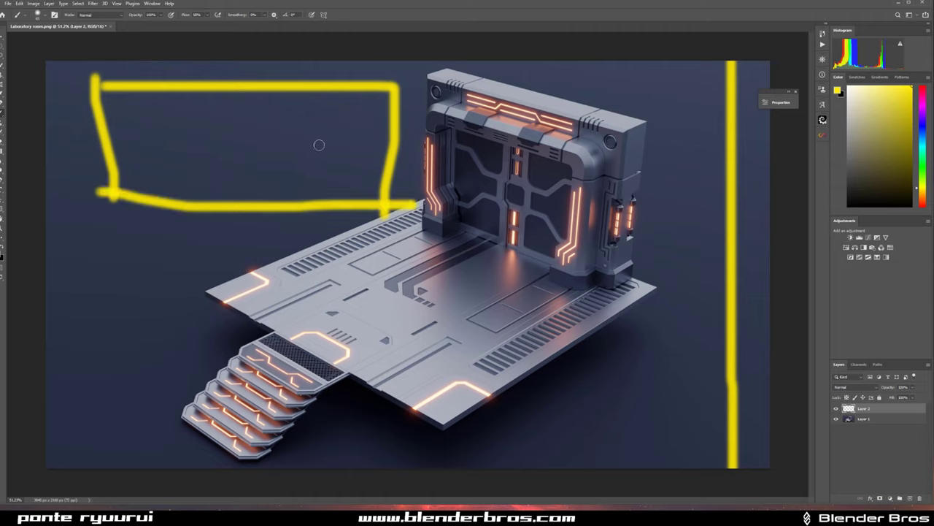
key("ctrl+z")
key("ctrl+z")
key("ctrl+z")
key("ctrl+z")
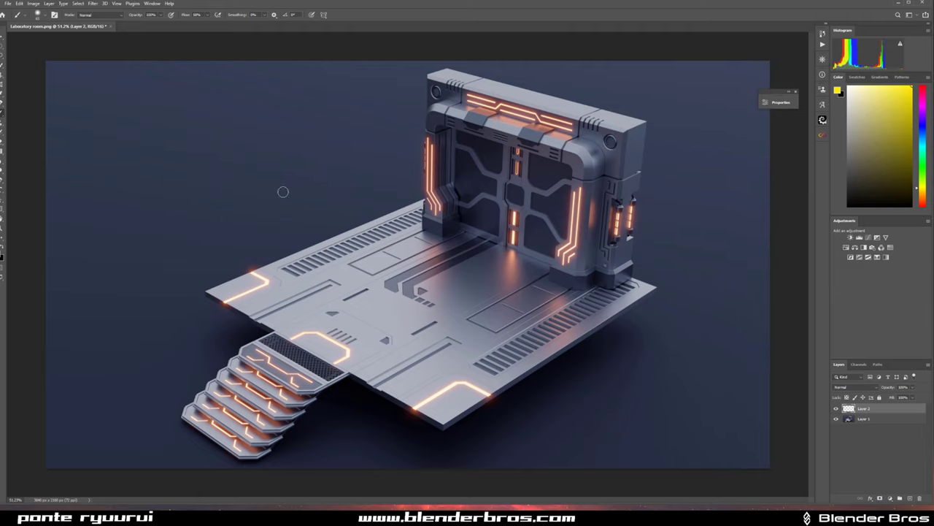
- Crop the image with the same frame size after shifting the room to the right inside the frame
left_click(2, 83)
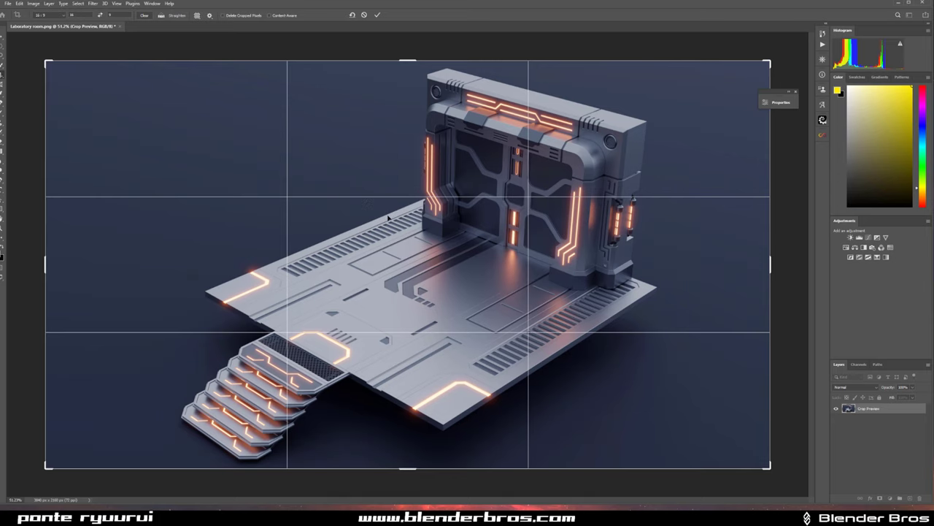
left_click_drag(388, 217, 450, 219)
key("Return")
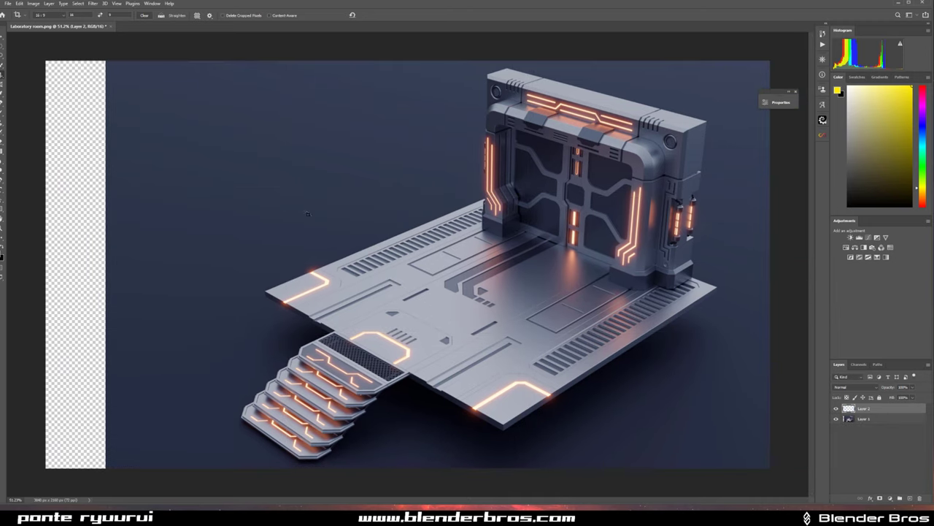
- Select the transparent strip along the left edge of Layer 1 and fill it with Content-Aware Fill
key("ctrl+0")
left_click(863, 419)
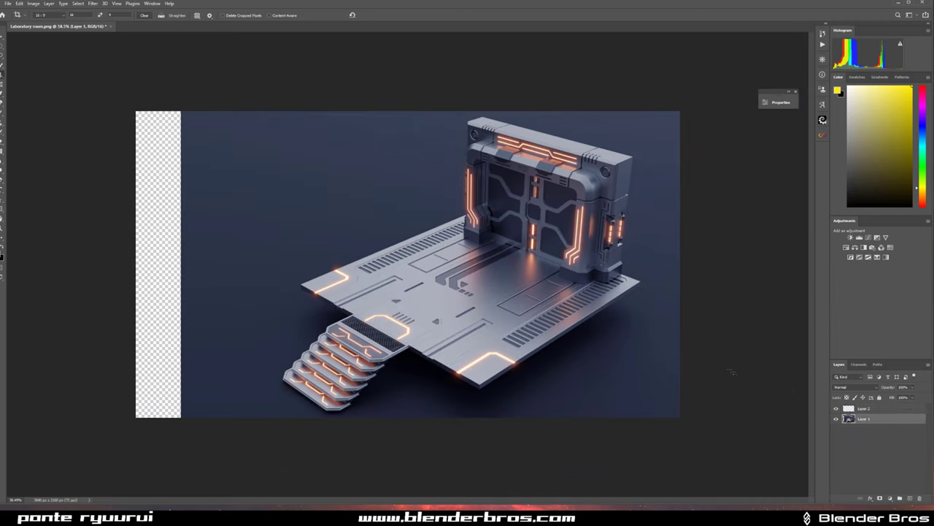
left_click(3, 47)
left_click(41, 46)
left_click_drag(135, 111, 174, 425)
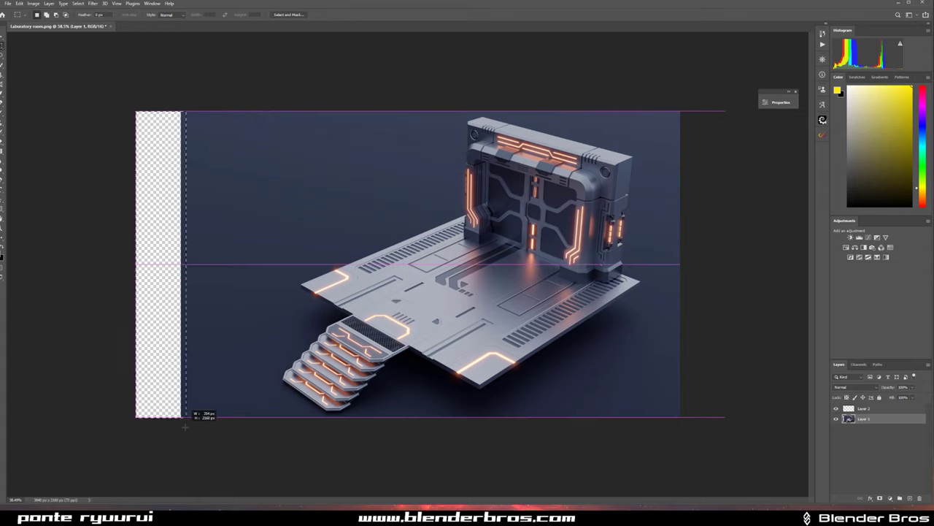
left_click(19, 3)
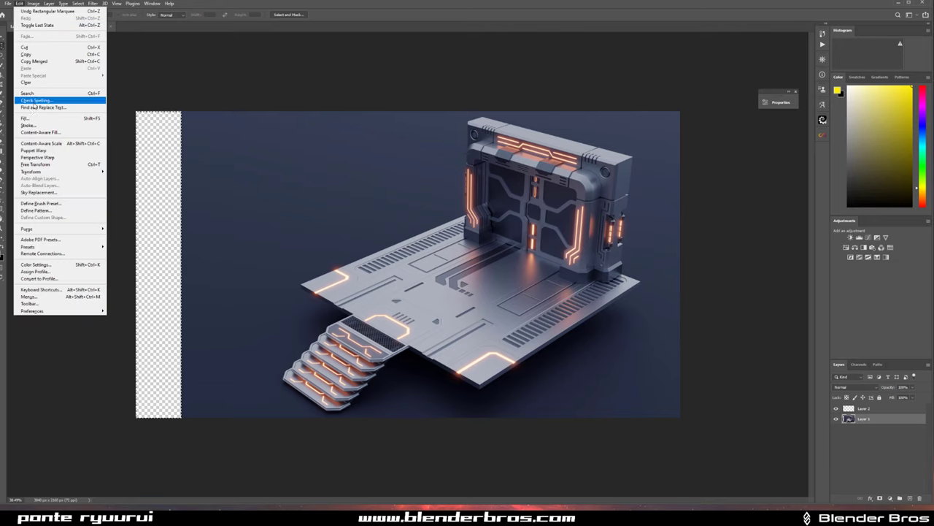
left_click(37, 132)
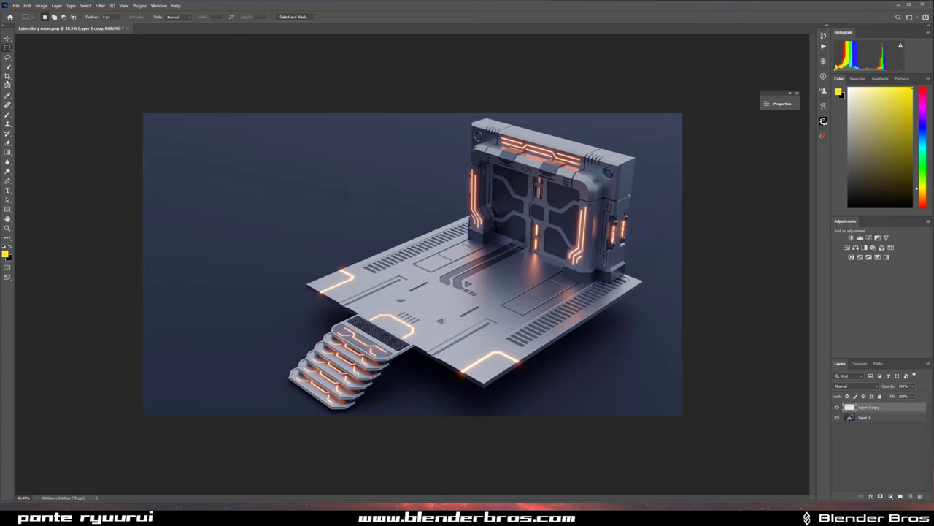
- Outline the empty background above the platform with a rectangular selection and deselect it
left_click_drag(167, 141, 349, 207)
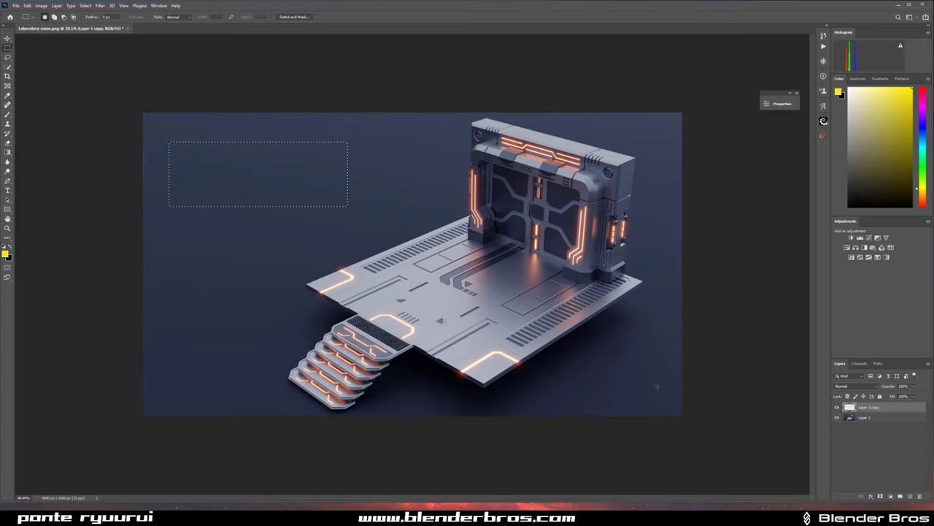
scroll(610, 338, "down", 1)
scroll(598, 327, "up", 1)
scroll(413, 264, "up", 2)
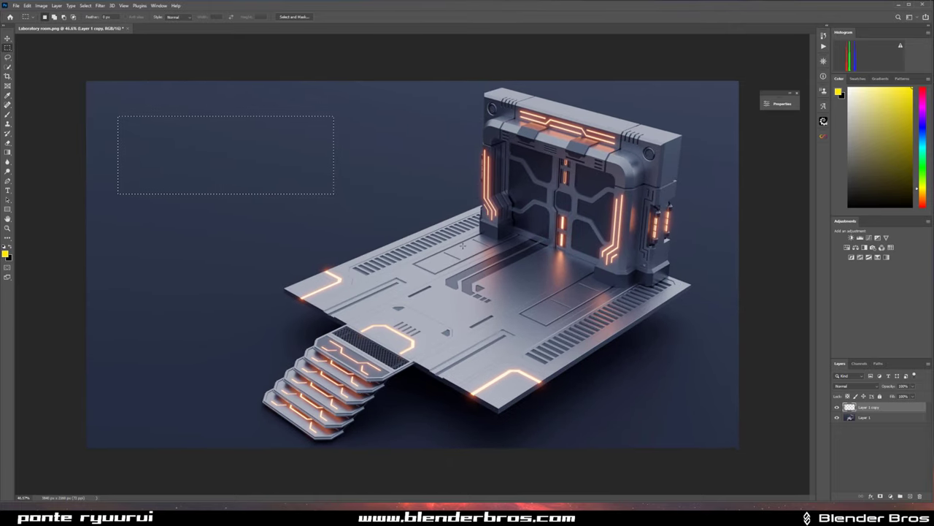
key("ctrl+d")
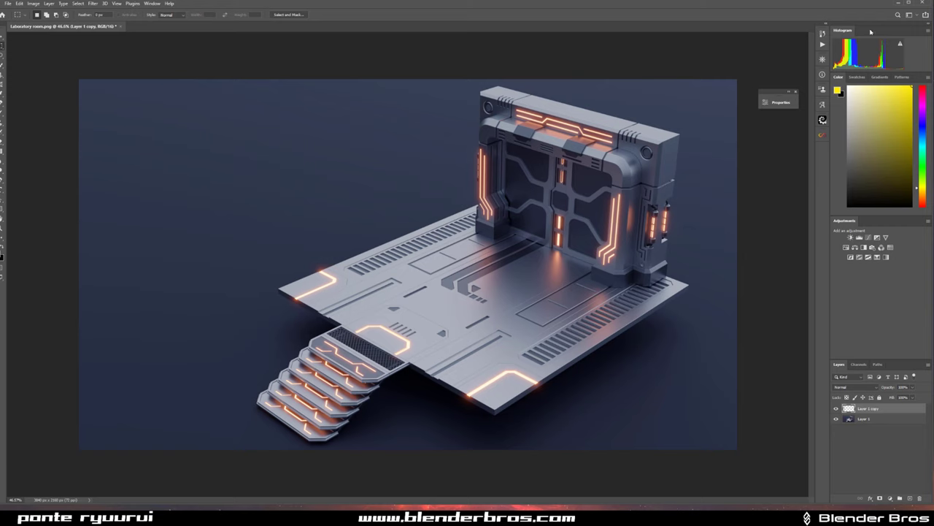
- Switch to Blender, show the scene in solid shading and examine the door panels by selecting them
left_click(899, 5)
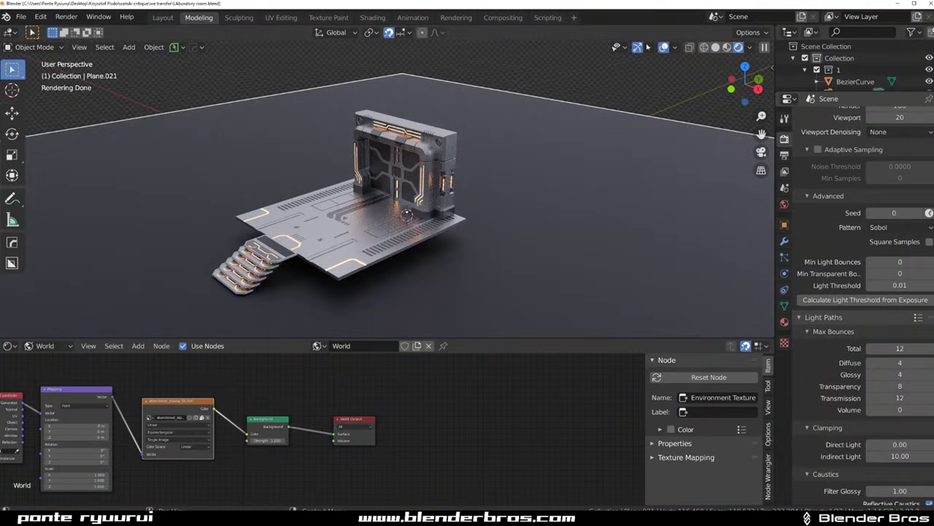
left_click(715, 47)
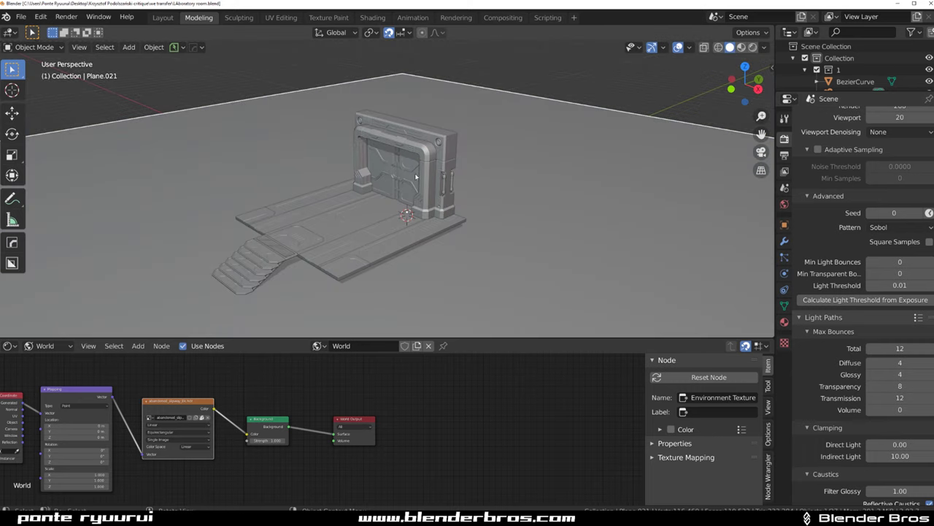
scroll(454, 173, "up", 6)
middle_click_drag(478, 162, 460, 174)
left_click(460, 174)
left_click(466, 197)
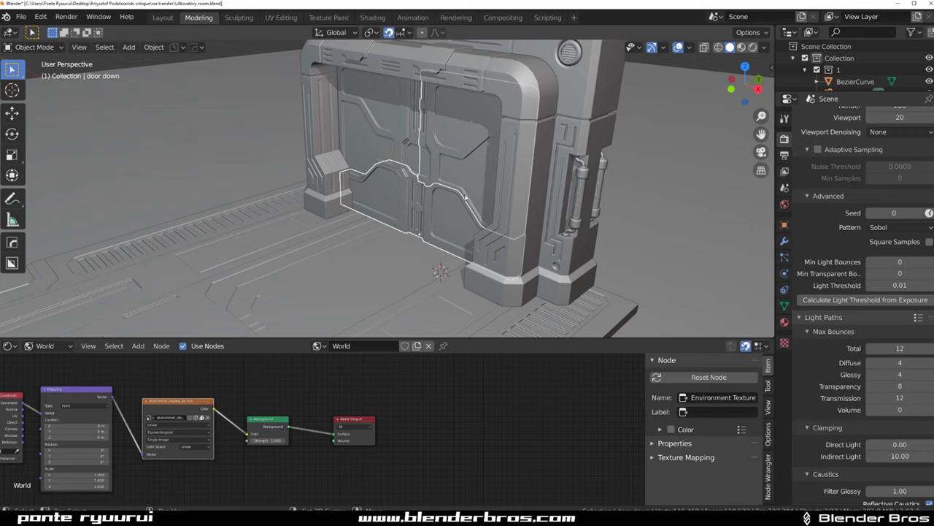
left_click(614, 186)
left_click(454, 156)
scroll(460, 146, "down", 3)
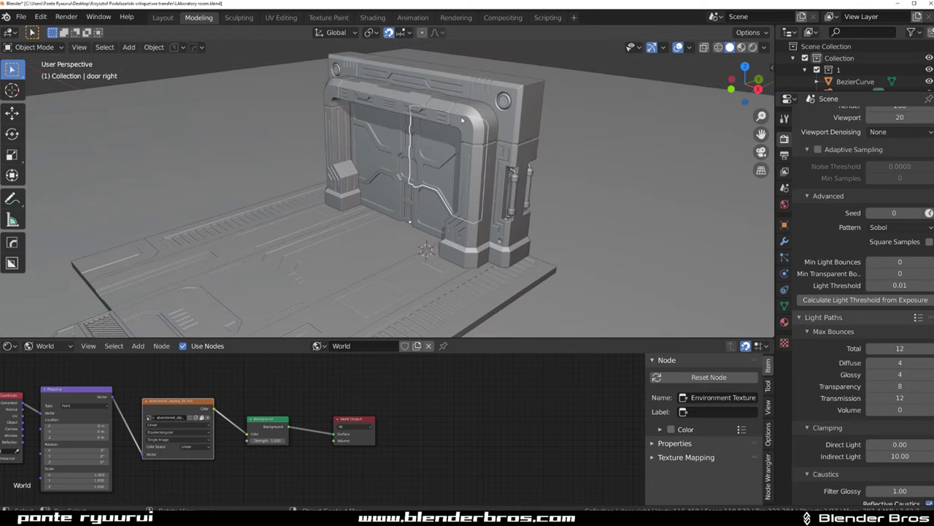
- Examine the door wall's geometry, including an isolated view of the selected door part, from both sides and from a distance
middle_click_drag(579, 200, 476, 185)
key("KP_Divide")
key("KP_Divide")
left_click(532, 139)
scroll(478, 173, "up", 3)
scroll(478, 173, "down", 3)
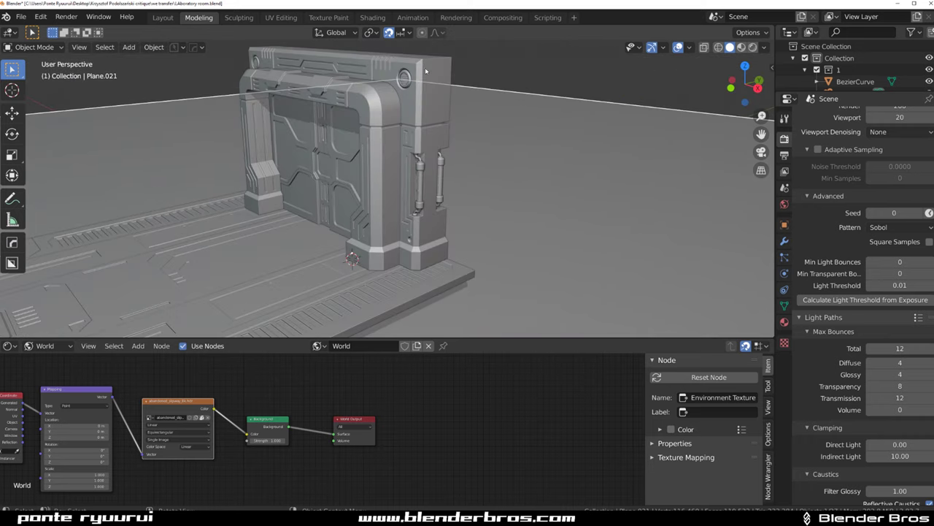
middle_click_drag(400, 221, 329, 184)
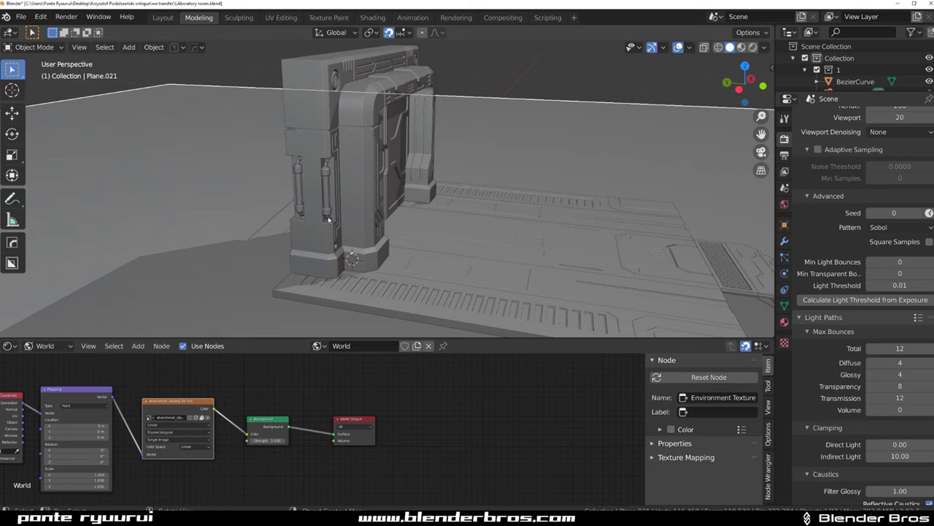
mouse_move(369, 211)
middle_mouse_down()
mouse_move(389, 178)
mouse_move(429, 153)
mouse_move(409, 175)
mouse_move(306, 164)
mouse_move(267, 173)
mouse_move(401, 178)
mouse_move(411, 153)
mouse_move(402, 168)
mouse_move(414, 189)
mouse_move(447, 193)
middle_mouse_up()
scroll(403, 175, "up", 3)
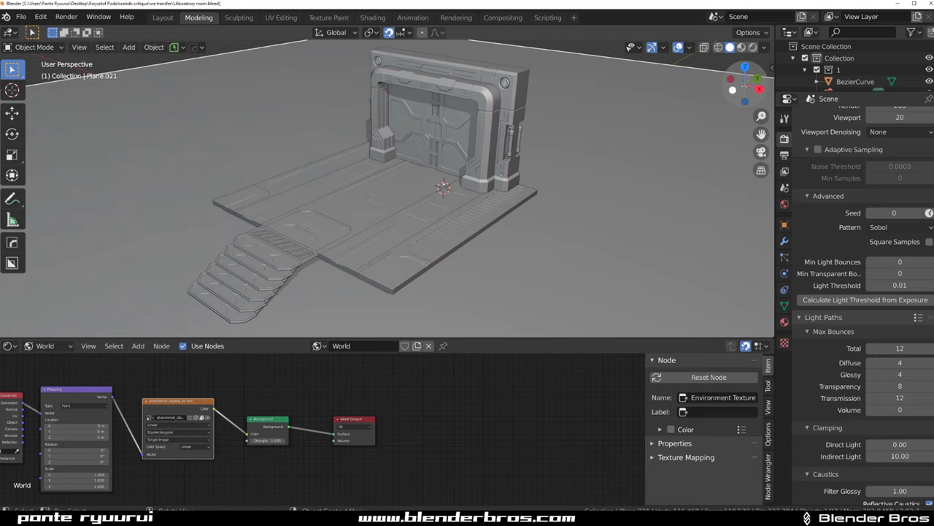
- Switch the viewport to rendered shading and look through the render settings
left_click(753, 47)
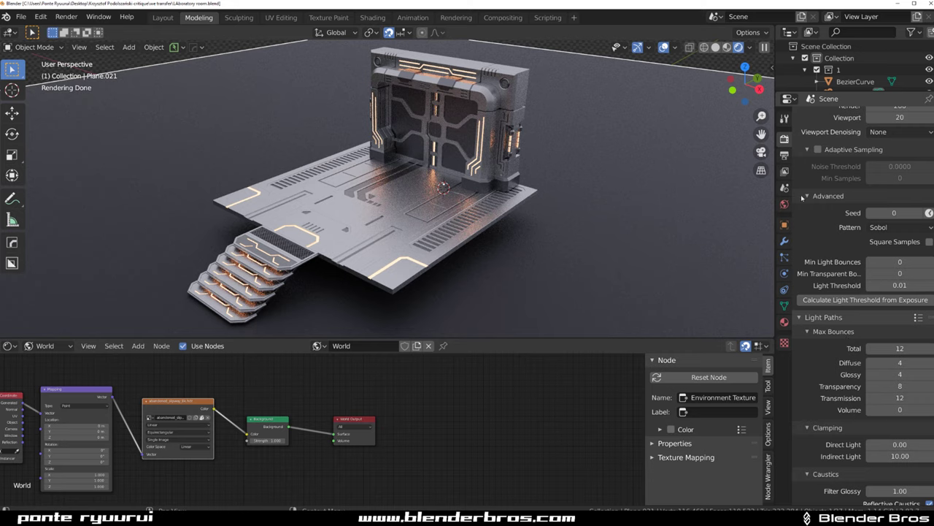
scroll(802, 229, "up", 3)
scroll(818, 255, "down", 9)
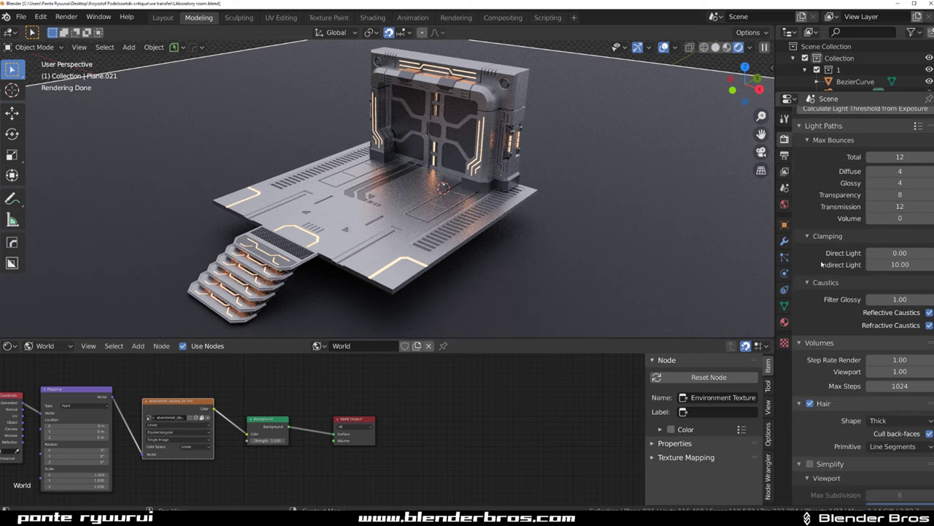
scroll(805, 219, "up", 10)
- Collapse the Sampling, Light Paths, Volumes, Hair, Simplify and Motion Blur render settings and disable Hair
left_click(803, 163)
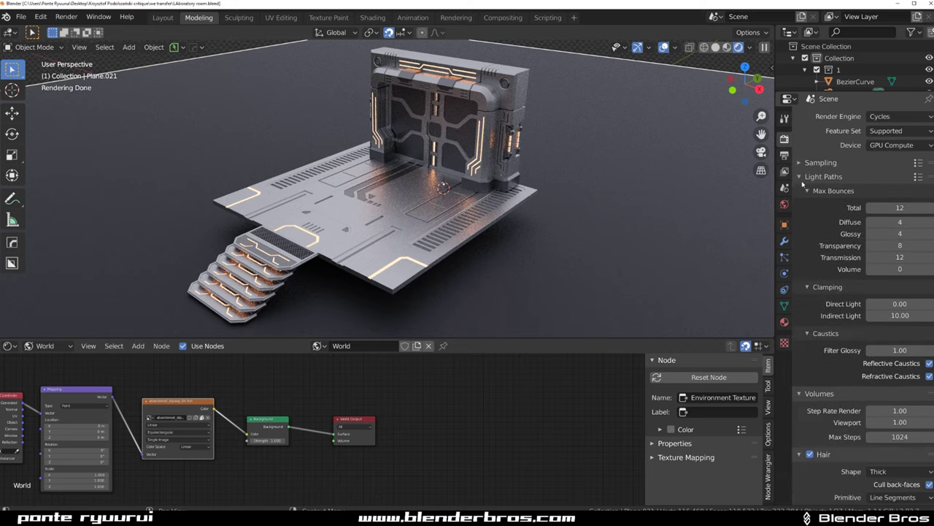
left_click(803, 180)
left_click(803, 191)
left_click(803, 206)
left_click(812, 205)
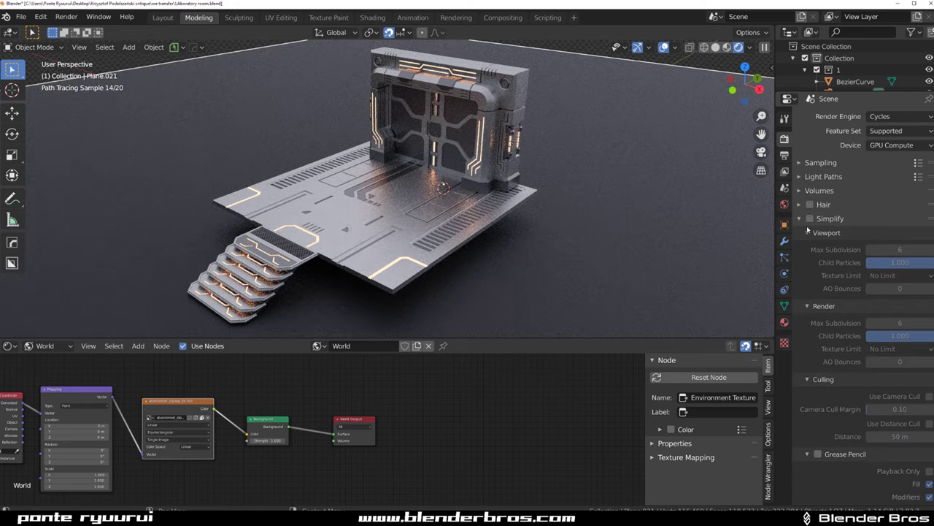
left_click(799, 219)
left_click(800, 232)
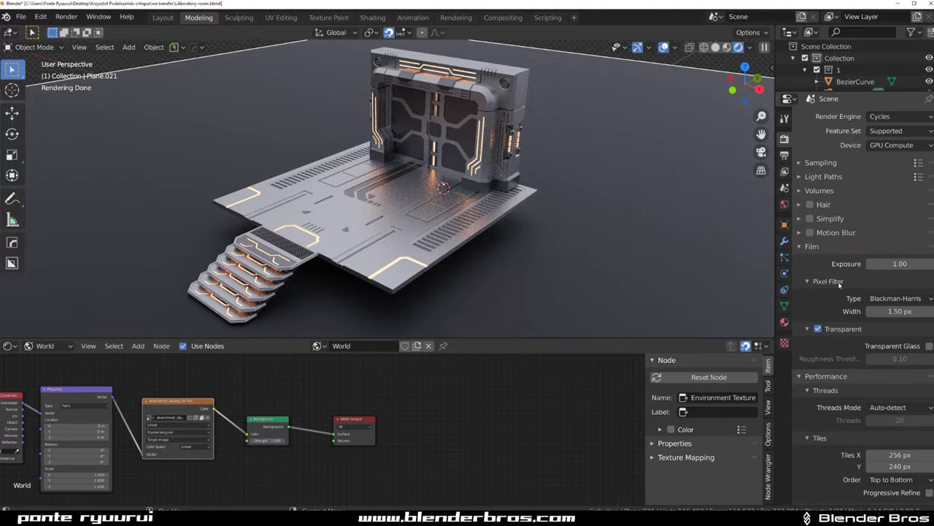
- Turn off the Transparent film option and examine the scene against its environment background
left_click(818, 329)
scroll(538, 219, "down", 5)
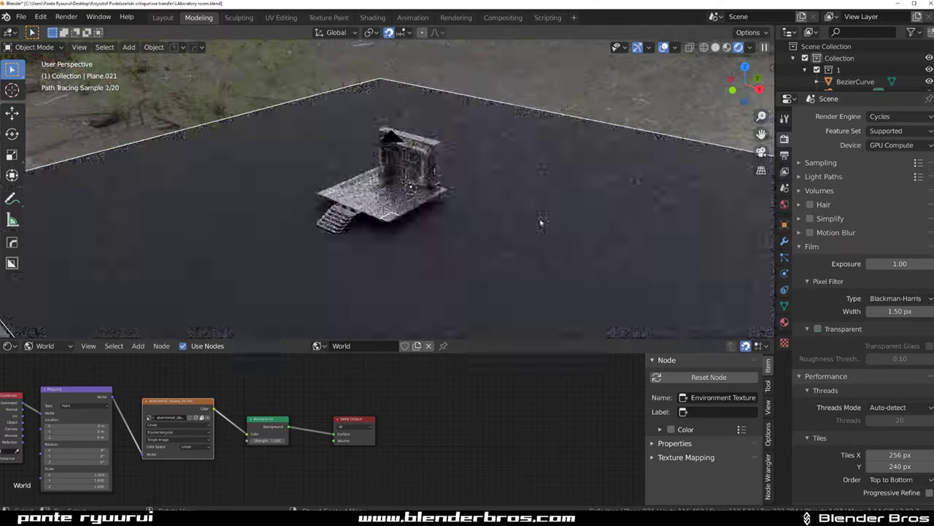
mouse_move(539, 220)
middle_mouse_down()
mouse_move(541, 198)
mouse_move(559, 255)
mouse_move(584, 219)
mouse_move(606, 237)
mouse_move(625, 206)
mouse_move(619, 218)
mouse_move(608, 210)
mouse_move(519, 110)
mouse_move(531, 136)
mouse_move(494, 191)
mouse_move(438, 203)
middle_mouse_up()
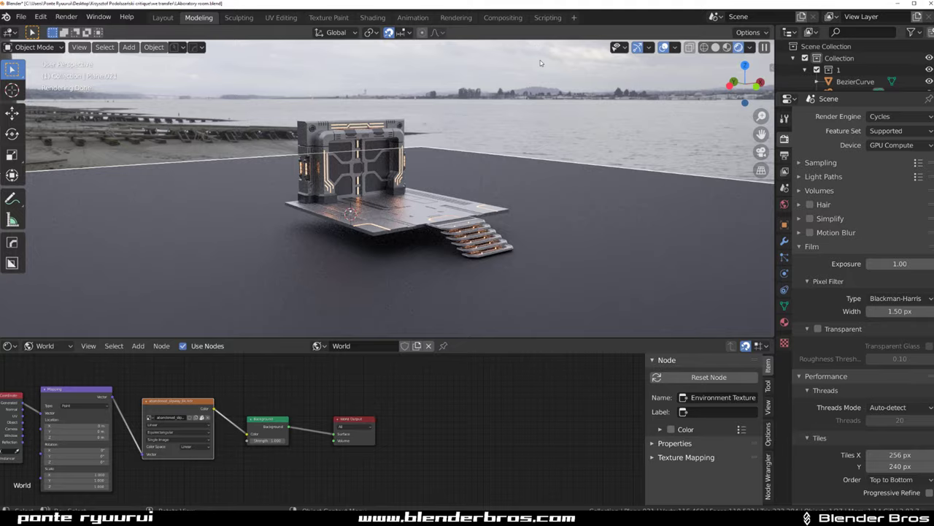
- Switch the render engine to Eevee and rotate the environment texture about Z to about 123° in its Mapping node
mouse_move(540, 60)
middle_mouse_down()
mouse_move(549, 57)
mouse_move(497, 118)
mouse_move(390, 91)
mouse_move(433, 125)
mouse_move(497, 81)
middle_mouse_up()
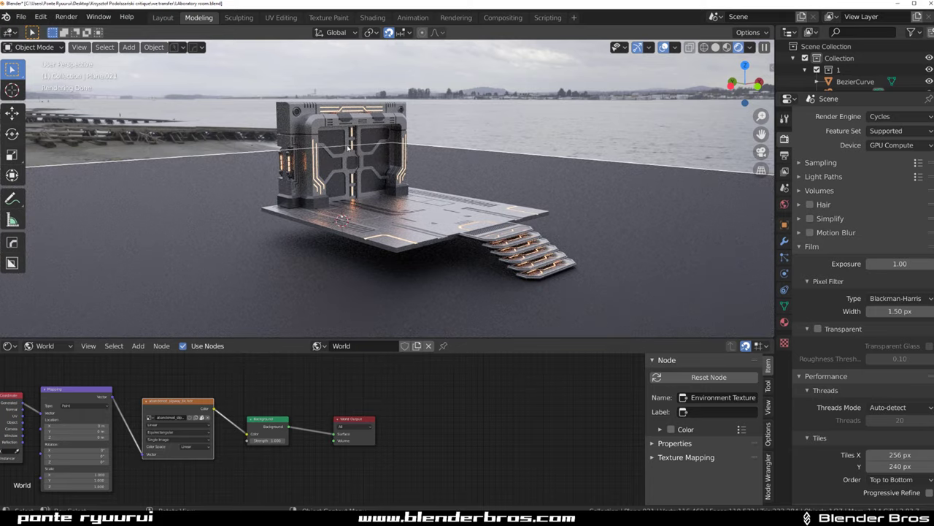
middle_click_drag(82, 464, 119, 436)
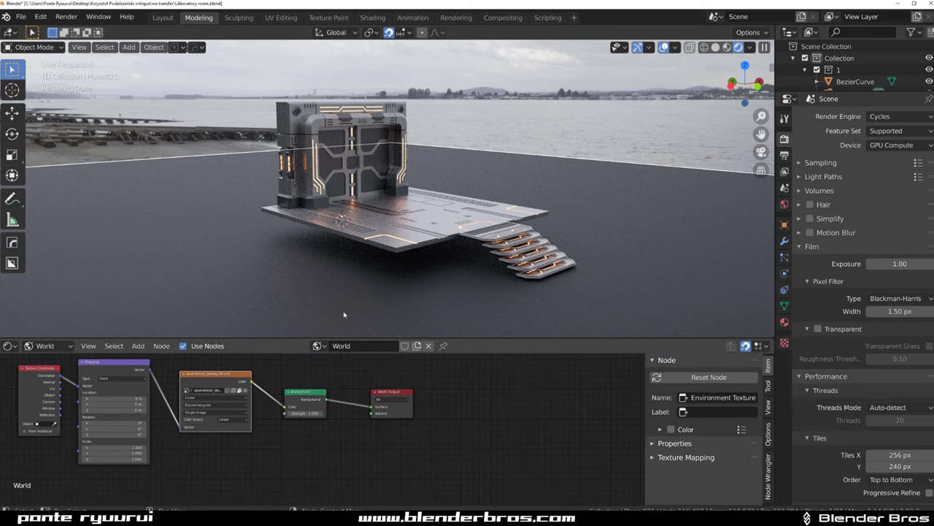
left_click(887, 116)
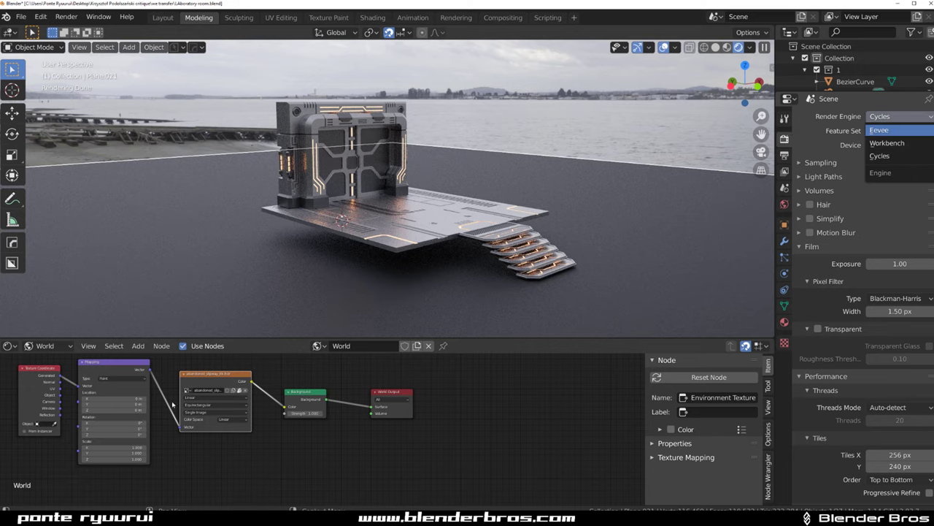
left_click(883, 130)
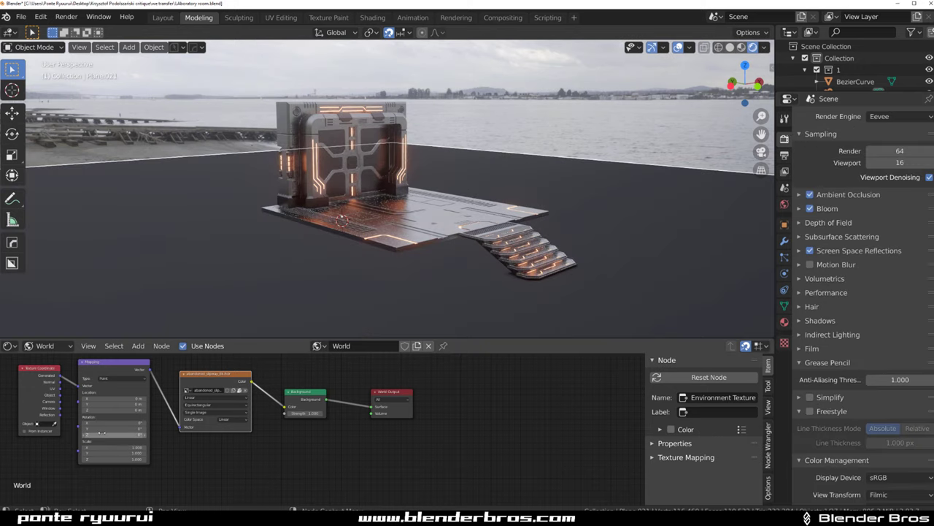
mouse_move(102, 434)
left_mouse_down()
mouse_move(248, 434)
mouse_move(110, 428)
left_mouse_up()
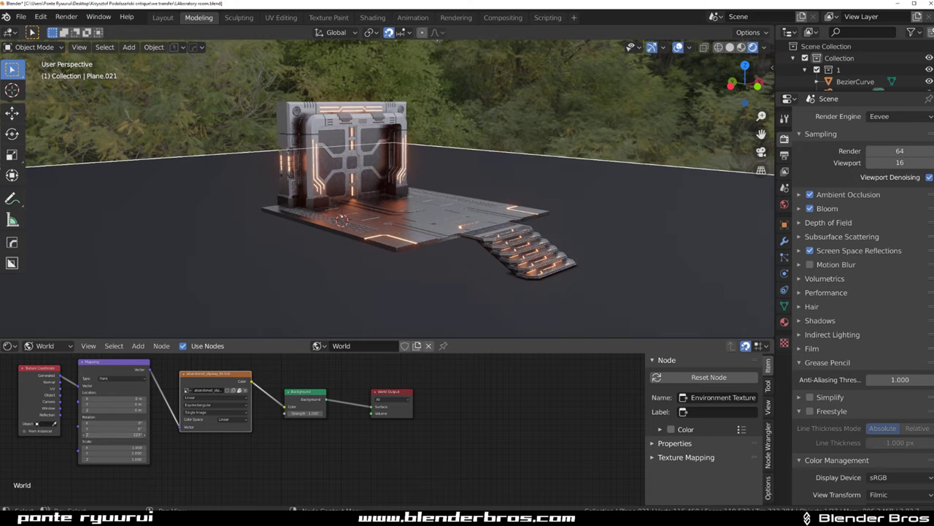
- Switch the render engine to Cycles and rotate the environment texture about Z to about 100°
left_click(885, 115)
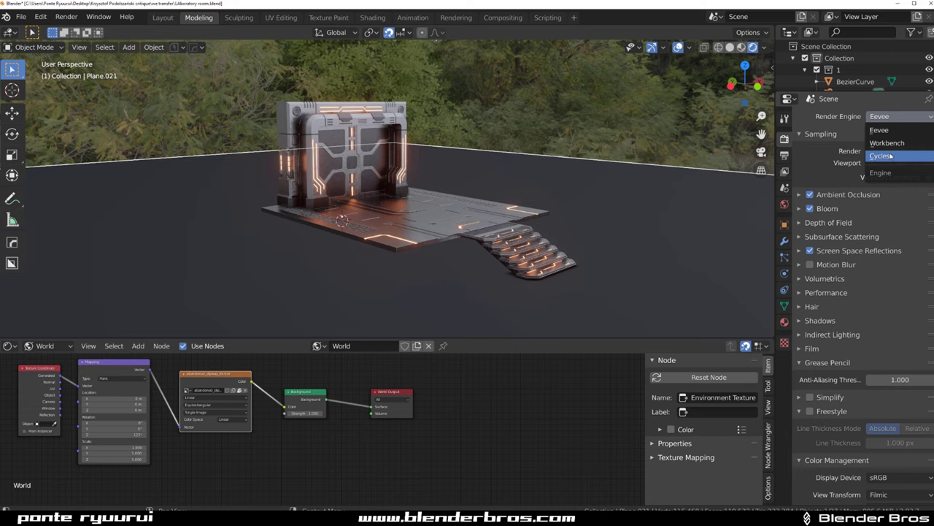
left_click(883, 156)
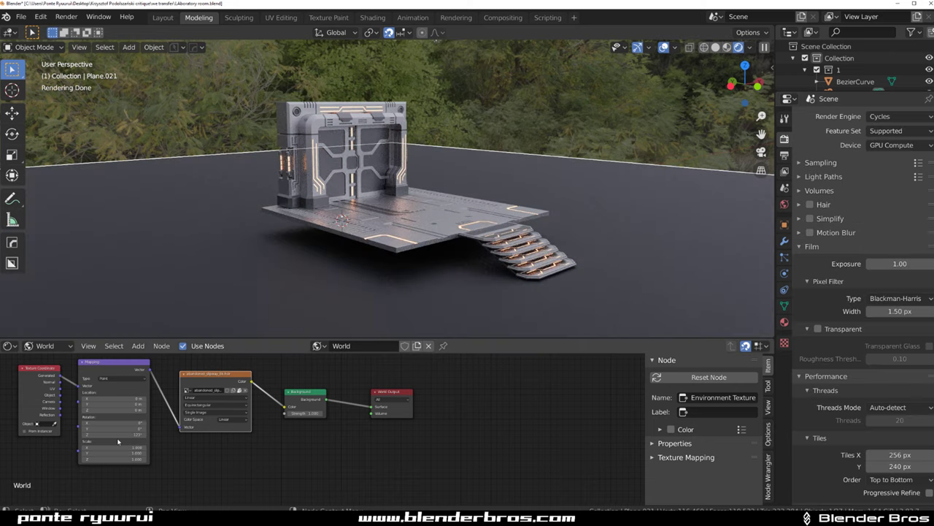
left_click_drag(110, 436, 105, 436)
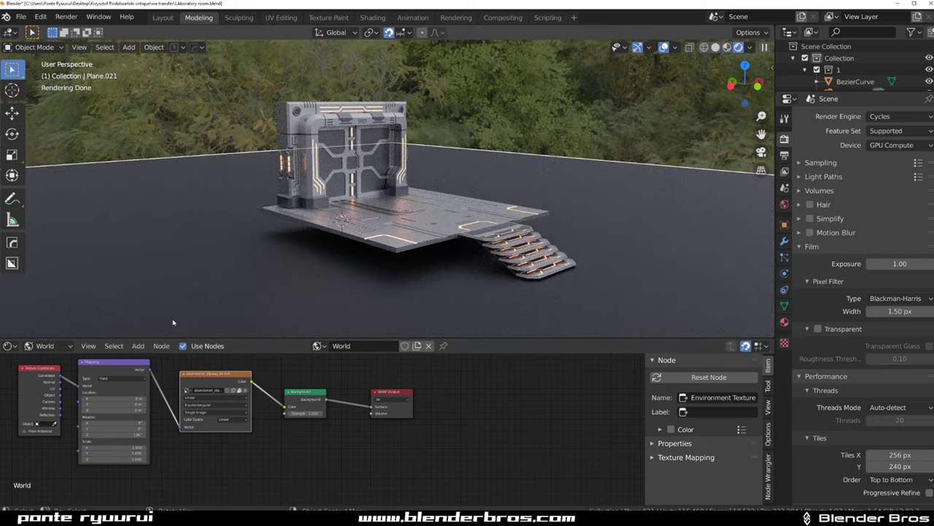
left_click_drag(110, 435, 107, 435)
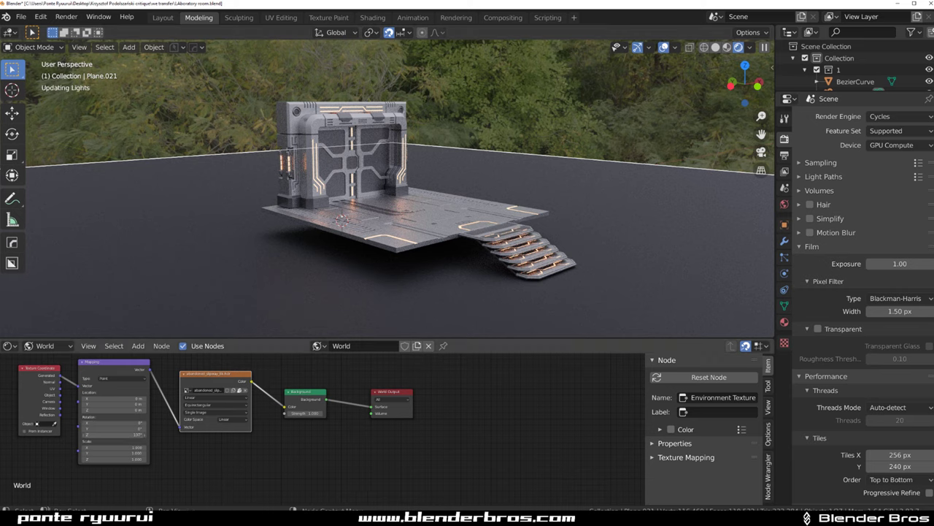
- Use the Eevee render engine to preview rotating the environment texture about Z to about 72°
left_click(897, 117)
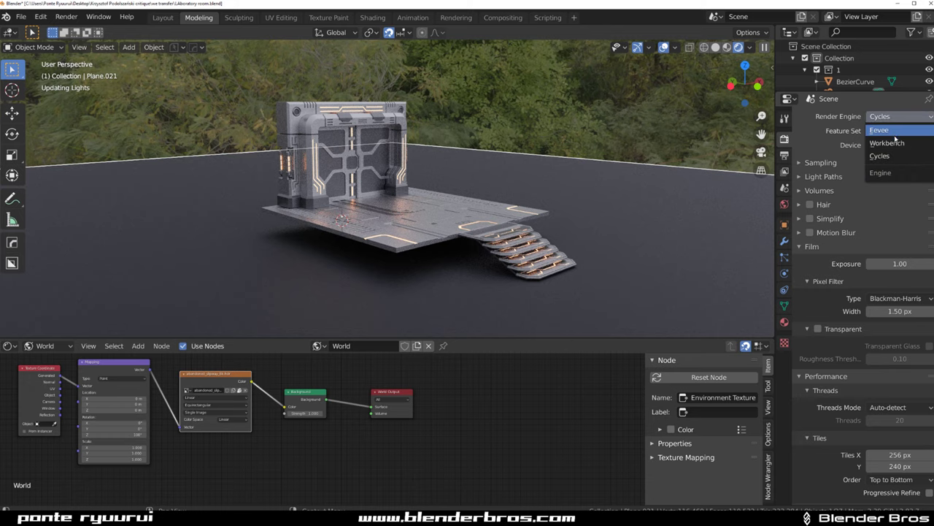
left_click(895, 131)
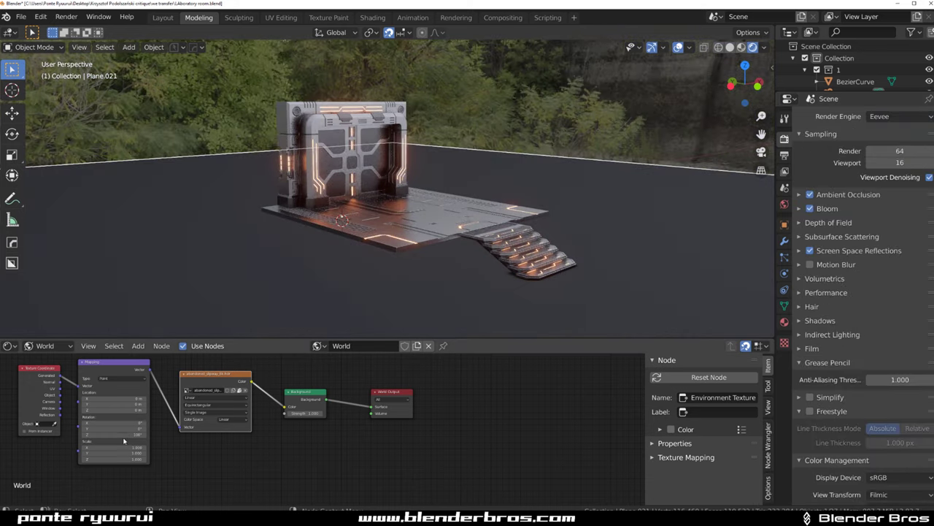
mouse_move(124, 441)
left_mouse_down()
mouse_move(136, 441)
mouse_move(113, 441)
left_mouse_up()
- Set the render engine back to Cycles and save the file
left_click(897, 116)
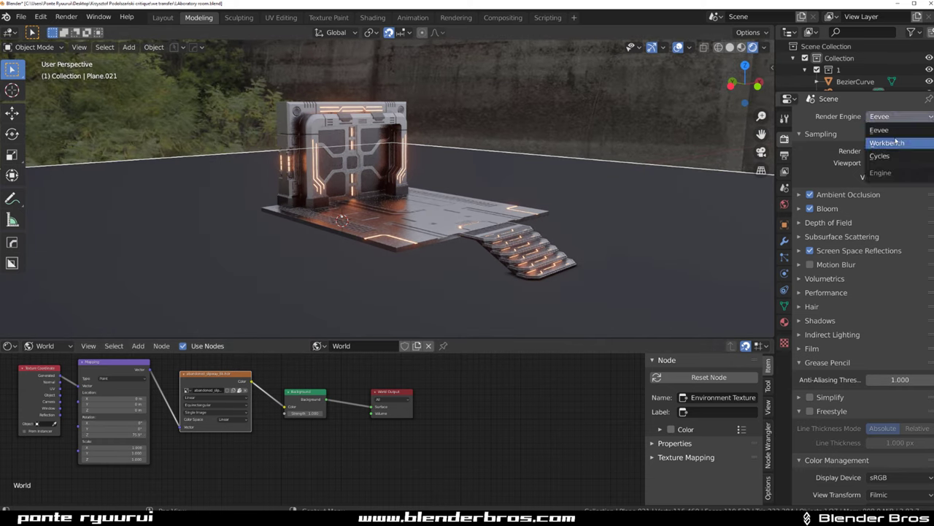
left_click(895, 155)
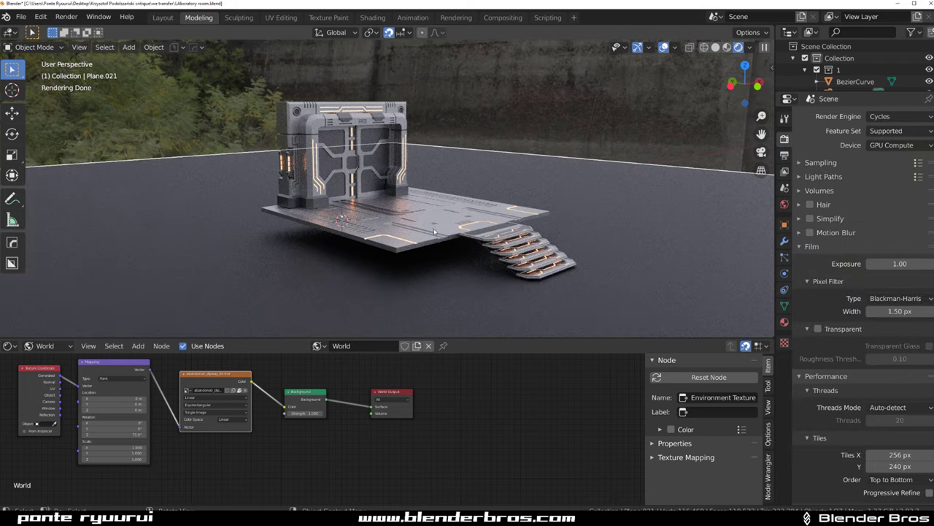
key("ctrl+s")
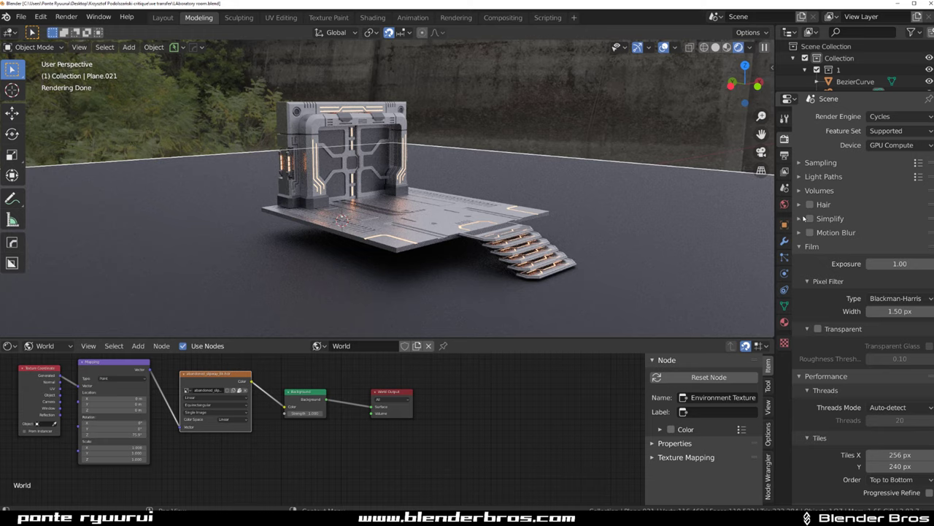
- Open the Sampling and Light Paths render settings and set the total maximum bounces to 6
left_click(804, 163)
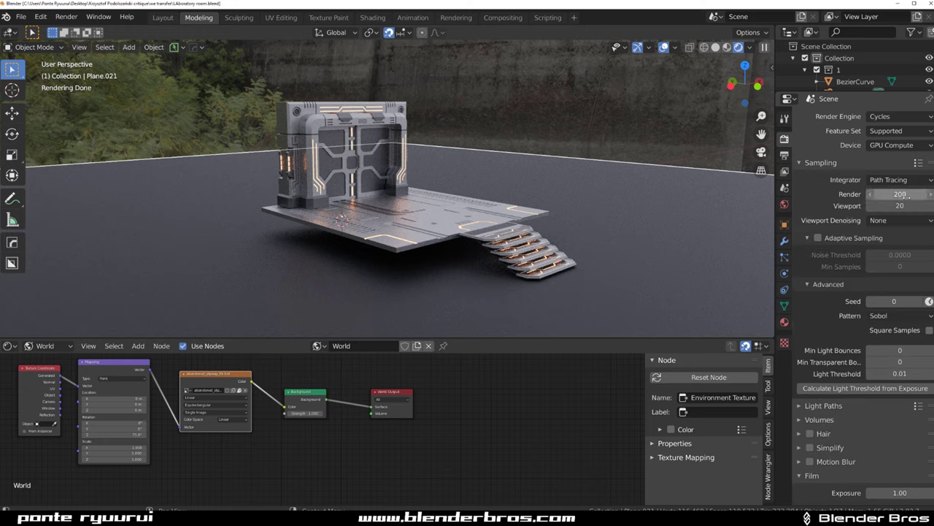
left_click(805, 405)
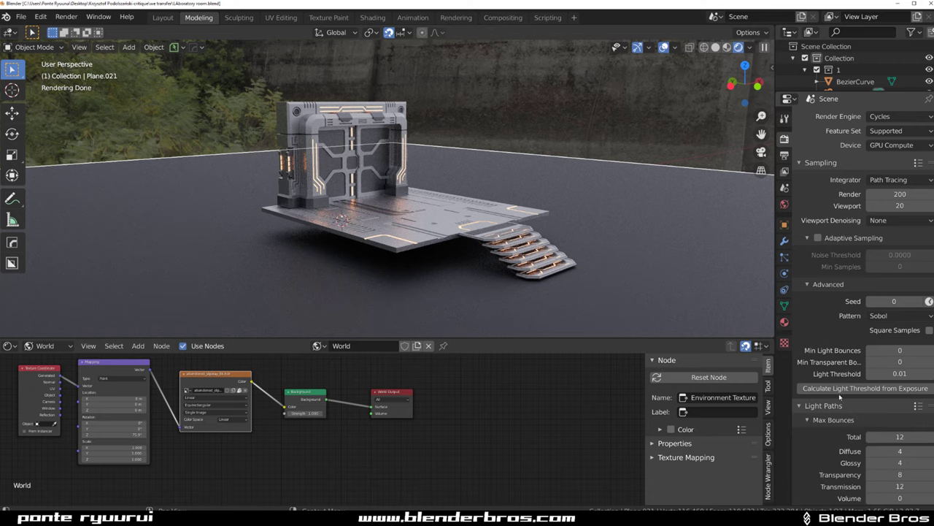
scroll(847, 393, "down", 3)
left_click(899, 348)
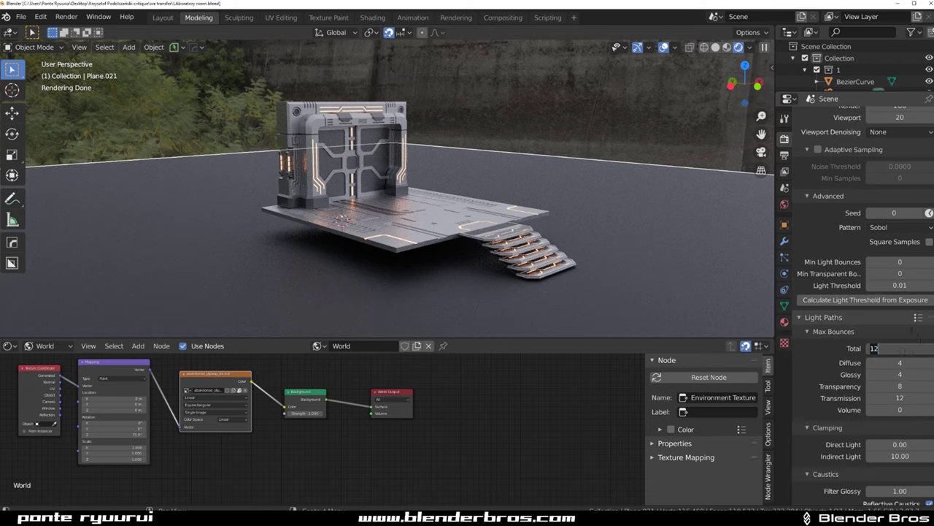
type("6")
- Set the maximum transparency and transmission bounces to 4, keeping the diffuse bounces at 4
left_click(899, 398)
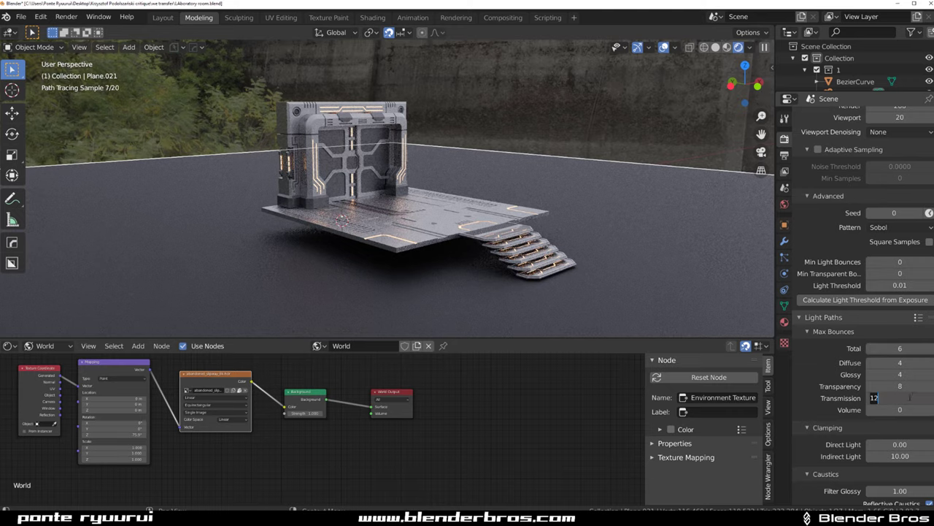
type("54")
key("Return")
double_click(899, 398)
type("4")
key("Return")
left_click_drag(898, 363, 901, 363)
left_click(900, 362)
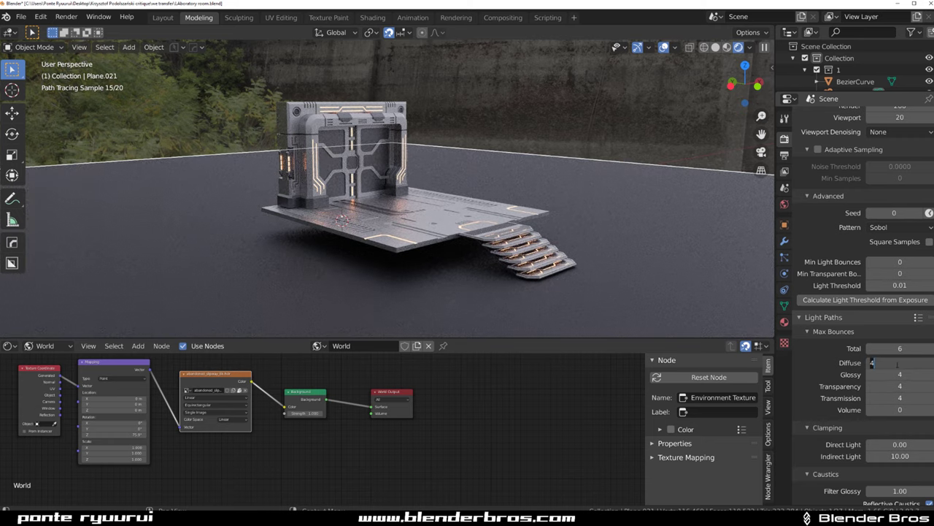
key("Return")
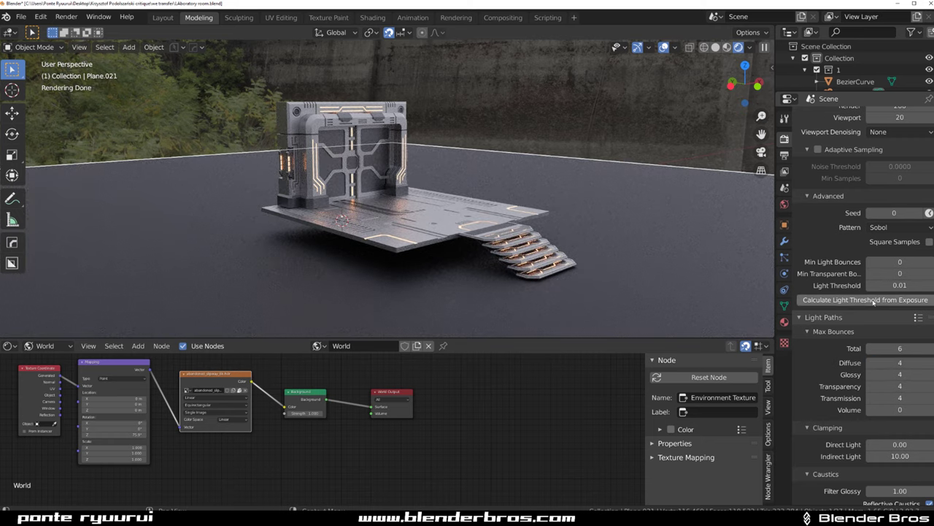
- Set the Cycles render samples to 250
scroll(895, 248, "up", 3)
left_click(900, 193)
type("250")
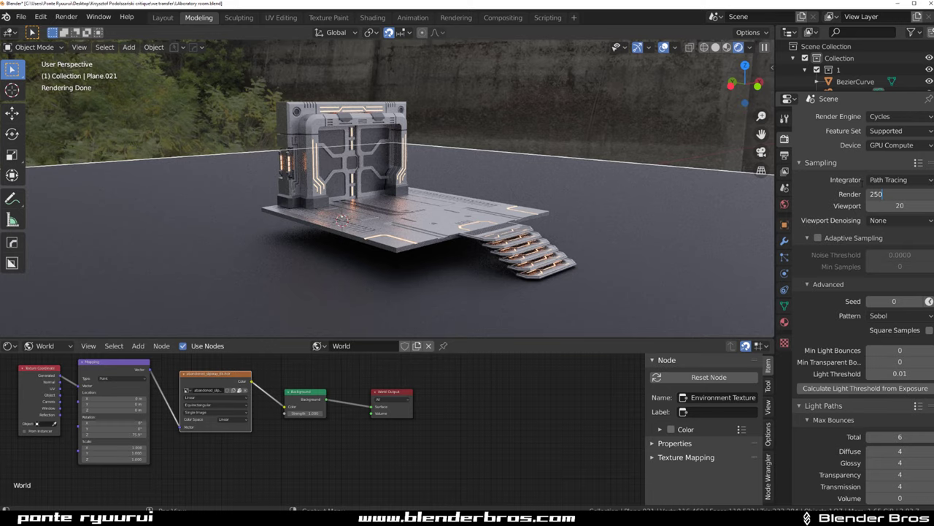
key("Return")
- Examine the compositing node tree with its Denoise, Glare, Color Balance and Mix nodes
left_click(503, 17)
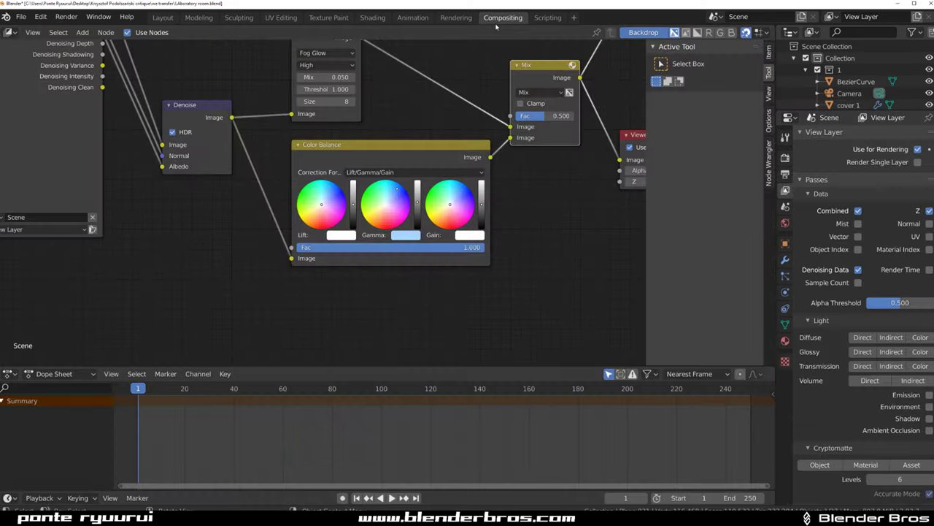
middle_click_drag(433, 150, 399, 250)
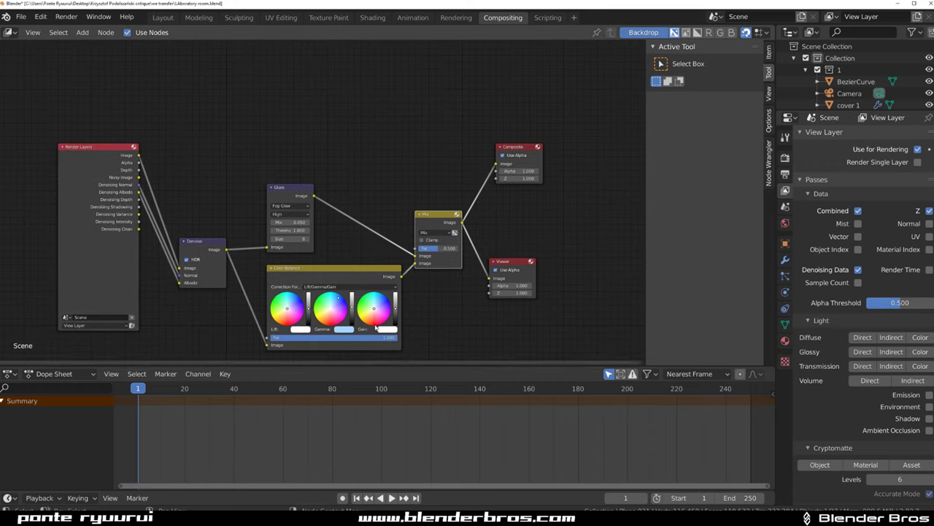
middle_click_drag(462, 279, 425, 265)
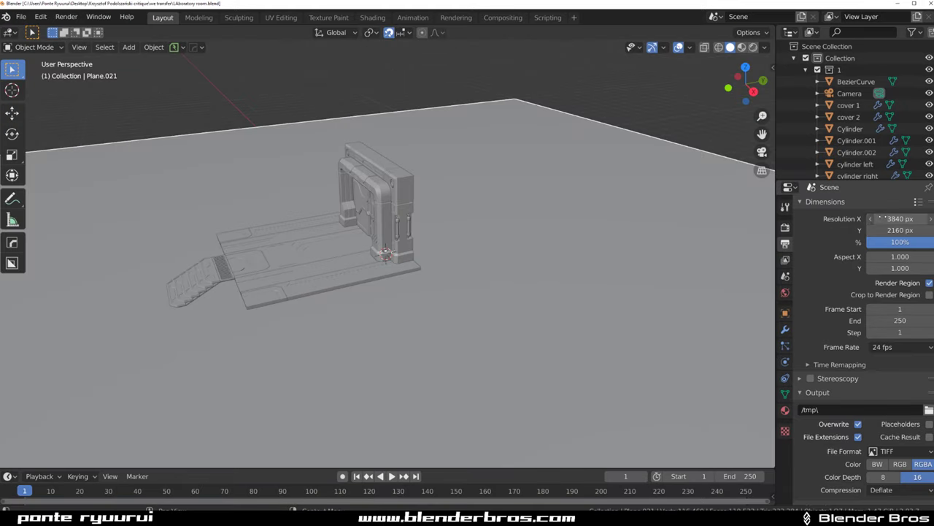
- Set the render resolution to 2056 x 1080 px in the output dimensions
left_click(902, 219)
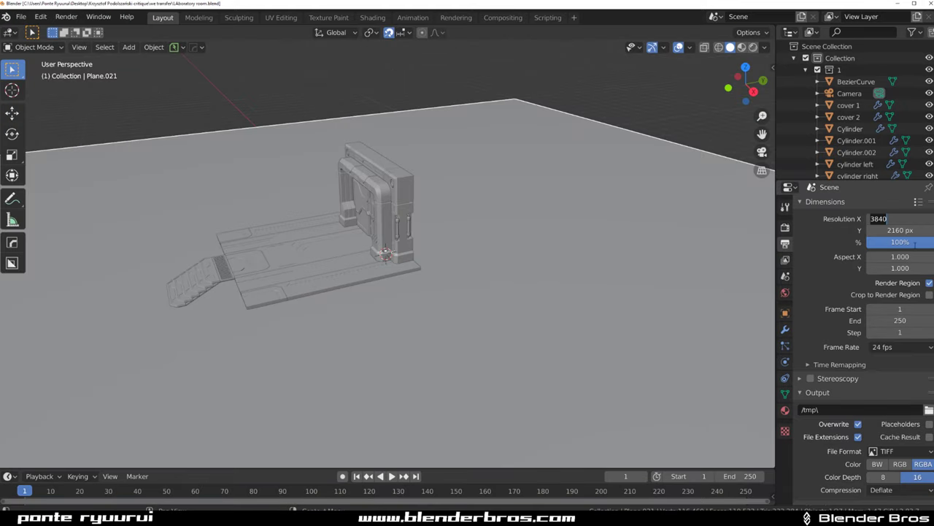
type("2056")
key("Tab")
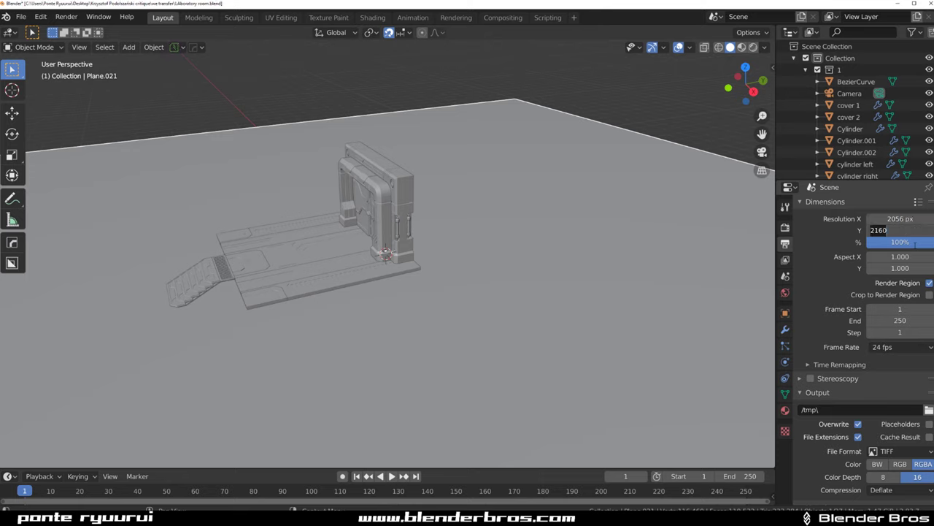
type("1080")
key("Return")
- Start a test render of the camera view, move its window aside and close it before completion
left_click(66, 16)
left_click(89, 30)
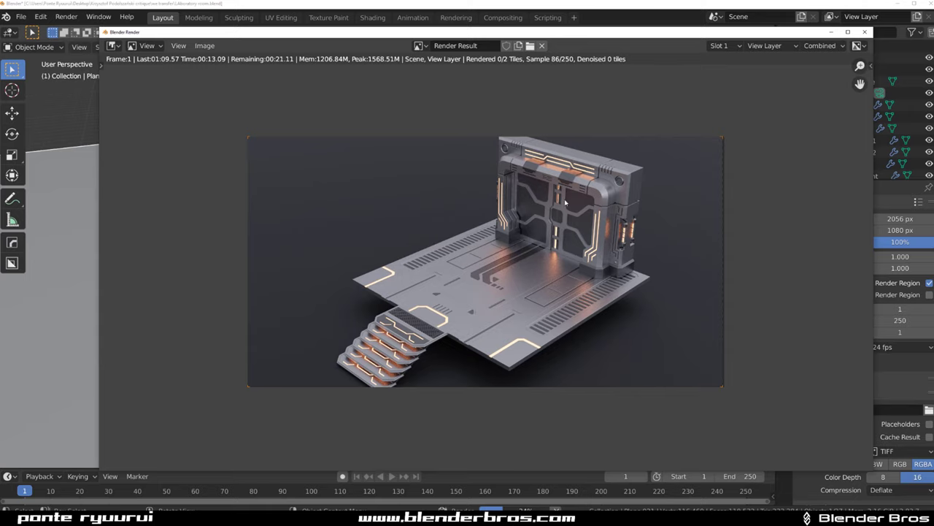
left_click_drag(502, 29, 723, 34)
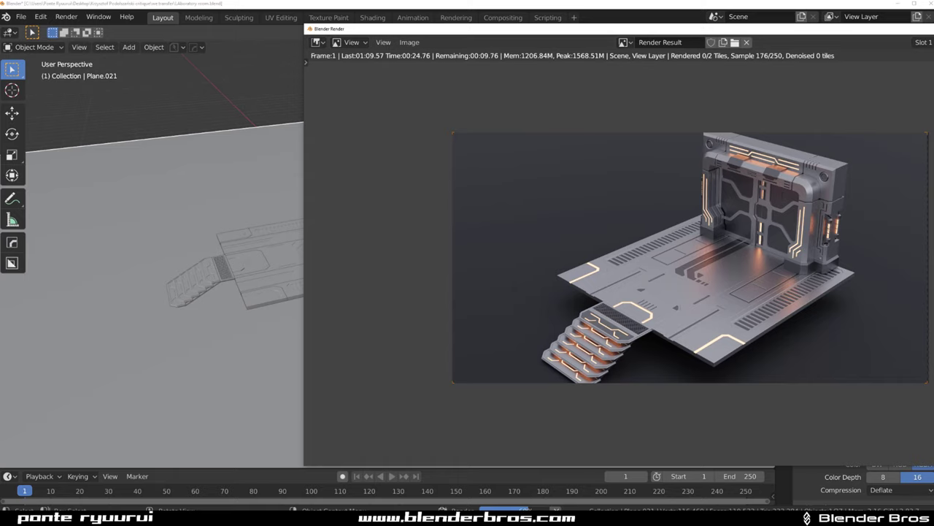
key("Escape")
- Look through the scene camera with it locked to the view and reframe the platform from a lower angle
scroll(420, 288, "down", 6)
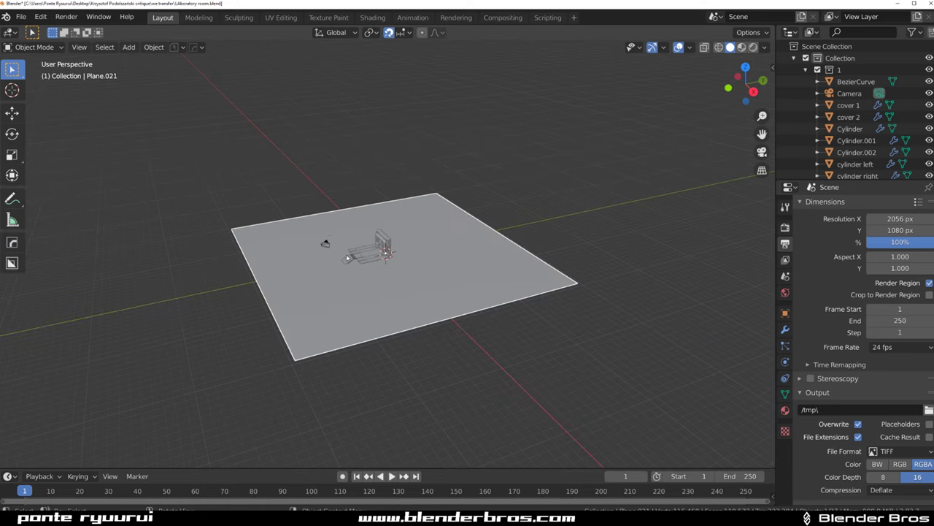
left_click(329, 245)
key("KP_0")
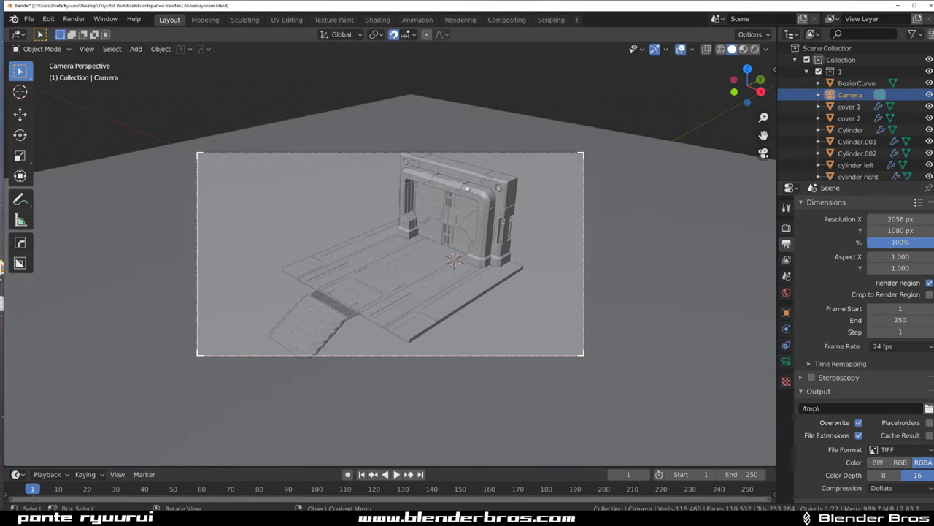
key("grave")
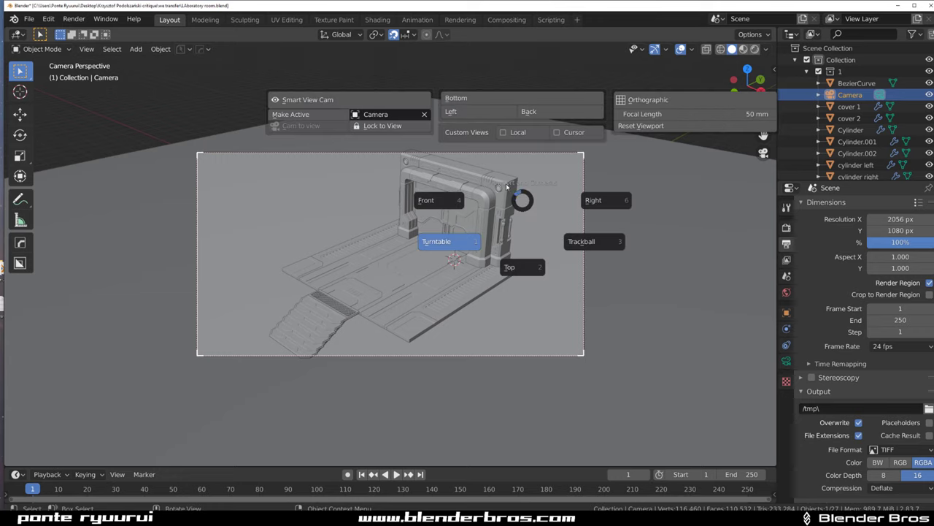
left_click(375, 127)
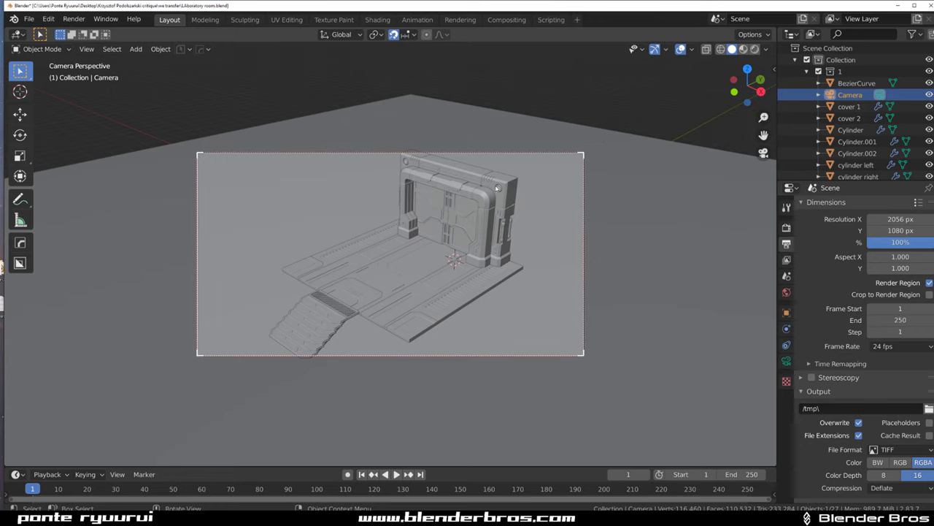
left_click(498, 238)
middle_click_drag(499, 239, 517, 224)
- Scale up the ground plane so it fills the camera frame behind the door wall, and adjust the camera framing closer
left_click(558, 214)
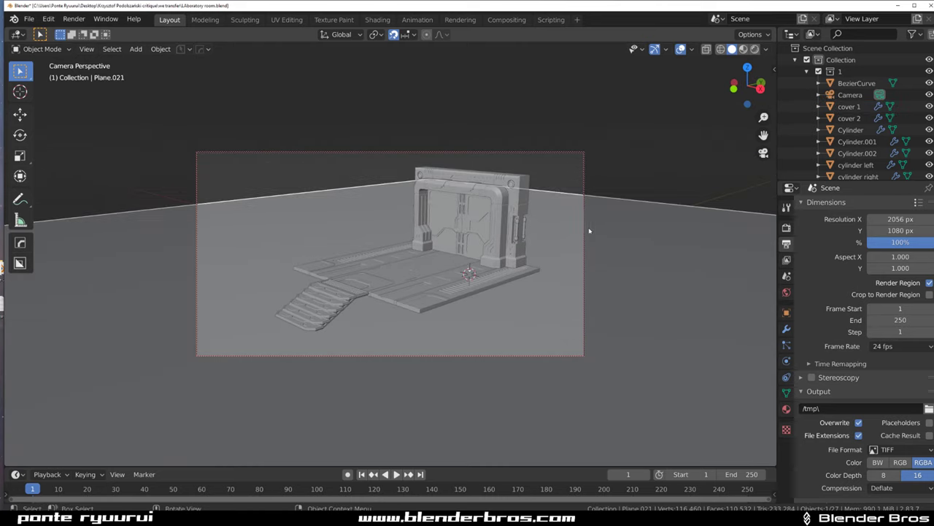
key("s")
left_click(283, 231)
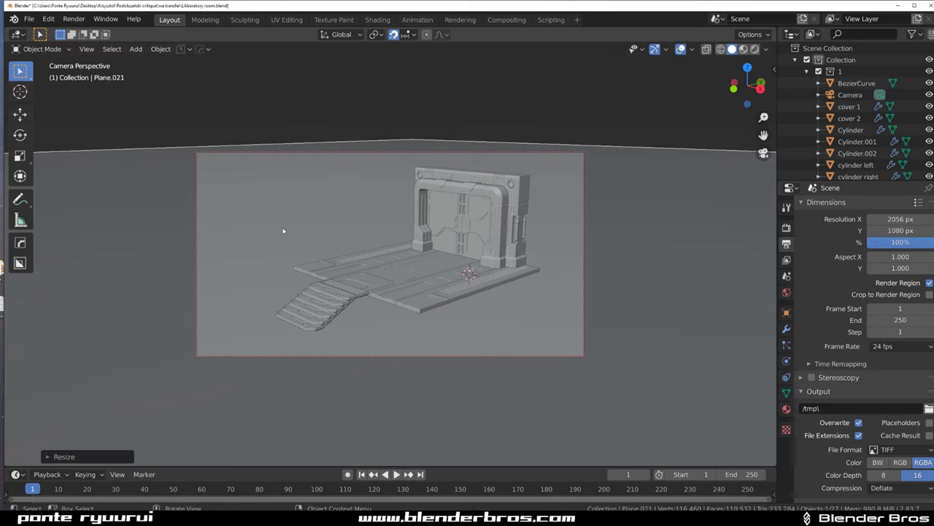
middle_click_drag(365, 222, 403, 213)
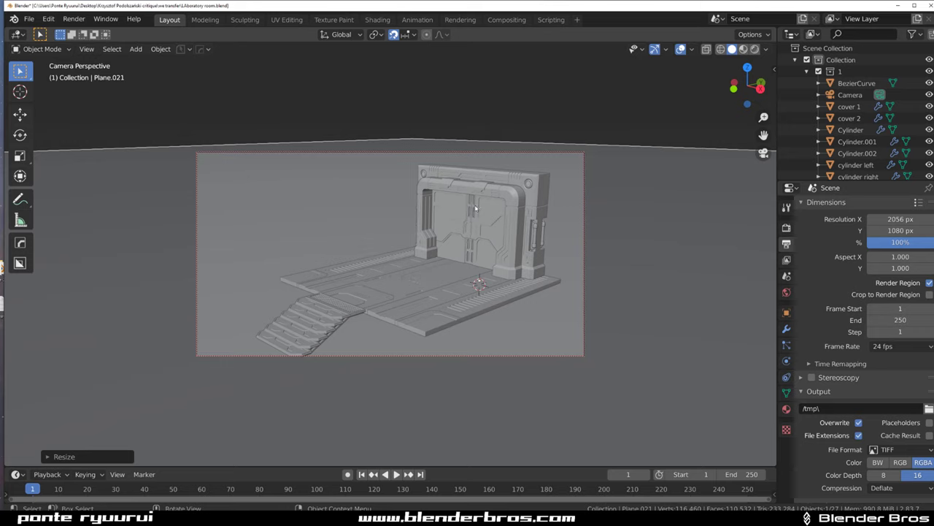
- Reframe the platform through the locked camera from a low angle and scale up the ground plane to cover the frame's background
left_click(501, 190)
middle_click_drag(501, 190, 467, 237)
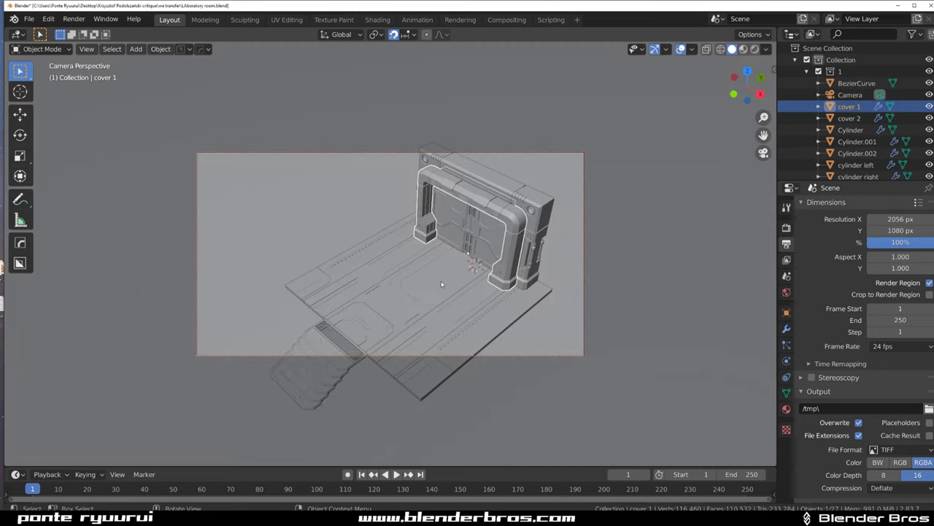
middle_click_drag(442, 284, 522, 273)
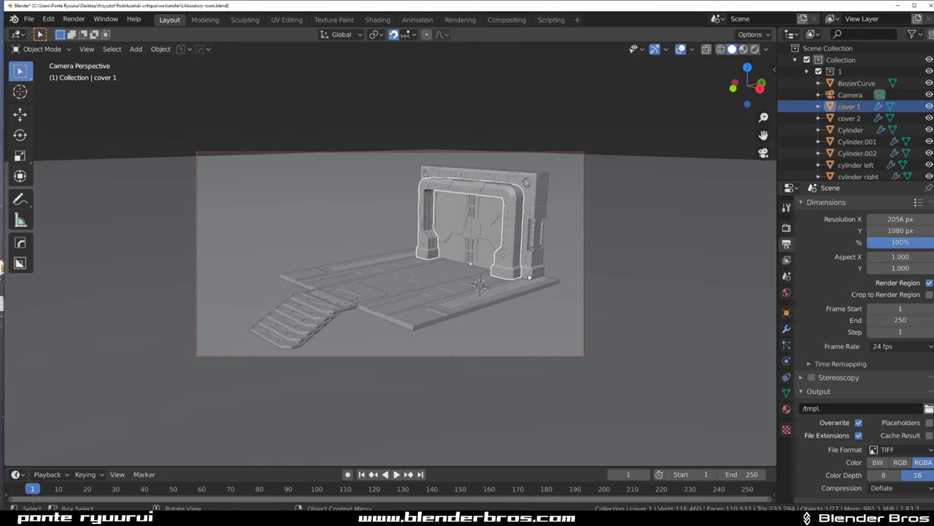
left_click(733, 268)
key("s")
left_click(8, 276)
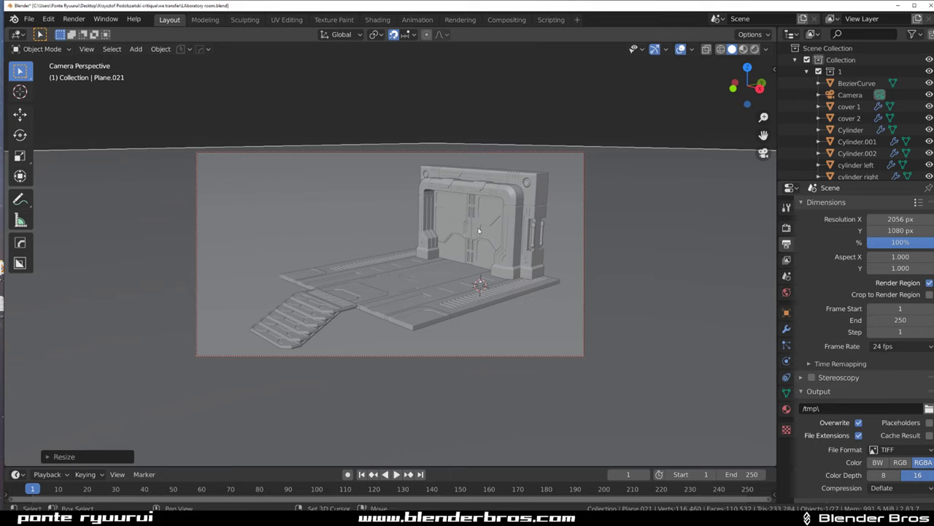
middle_click_drag(479, 231, 485, 227)
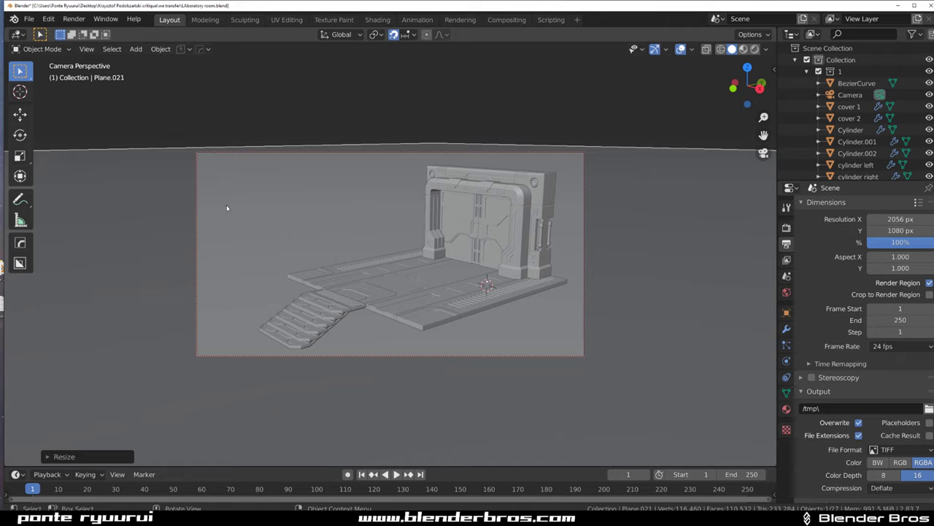
- Compare a steep overhead camera angle with the low framing, checking it against the original render in Photoshop
left_click(489, 202)
key("alt+z")
middle_click_drag(489, 202, 290, 418)
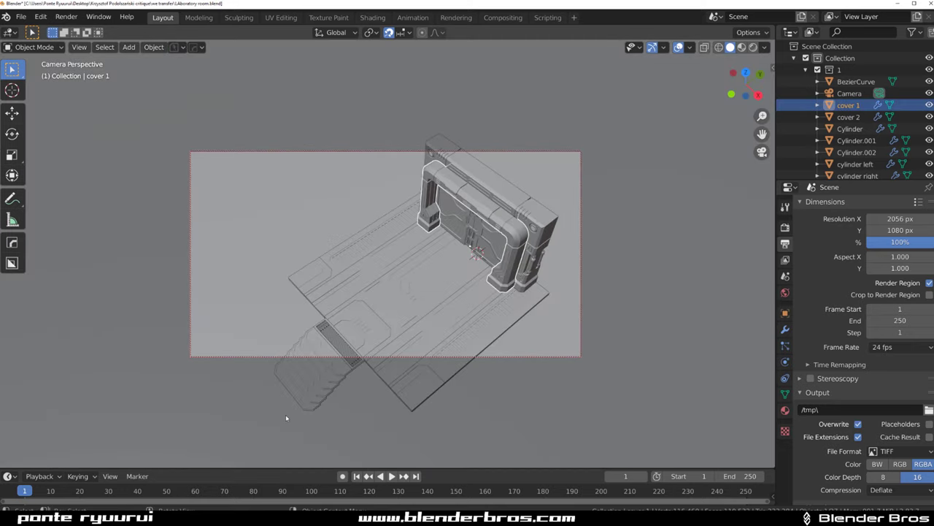
key("alt+z")
mouse_move(535, 327)
middle_mouse_down()
mouse_move(531, 281)
mouse_move(485, 263)
mouse_move(473, 268)
middle_mouse_up()
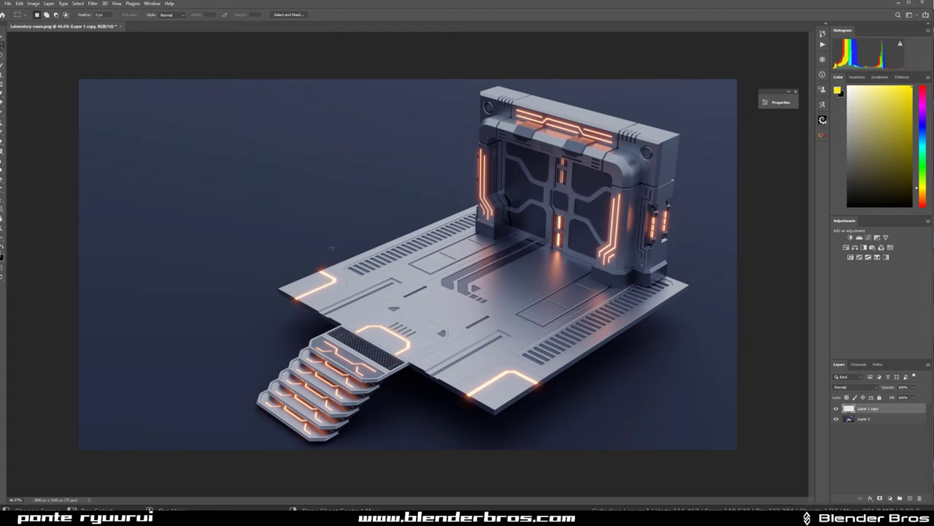
left_click_drag(198, 200, 832, 453)
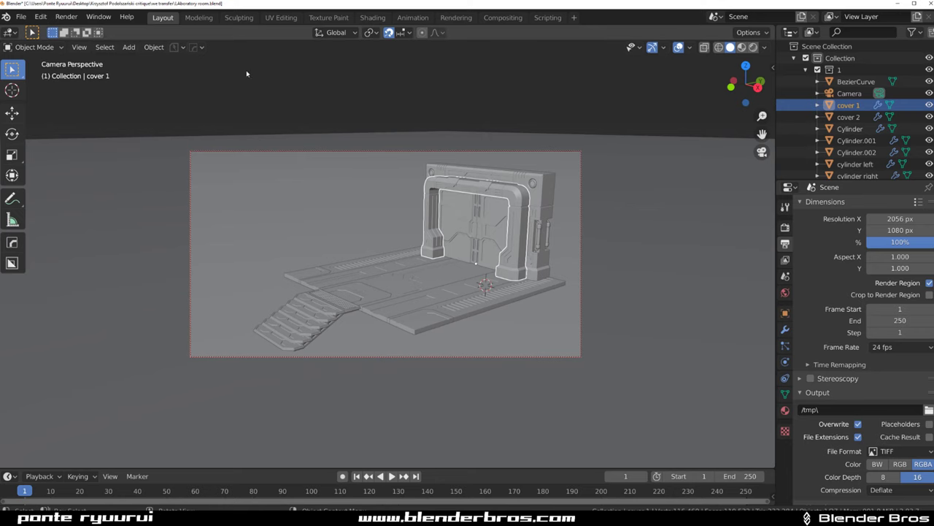
- Render the still image from the low camera angle and fit the whole result in the render window
left_click(67, 18)
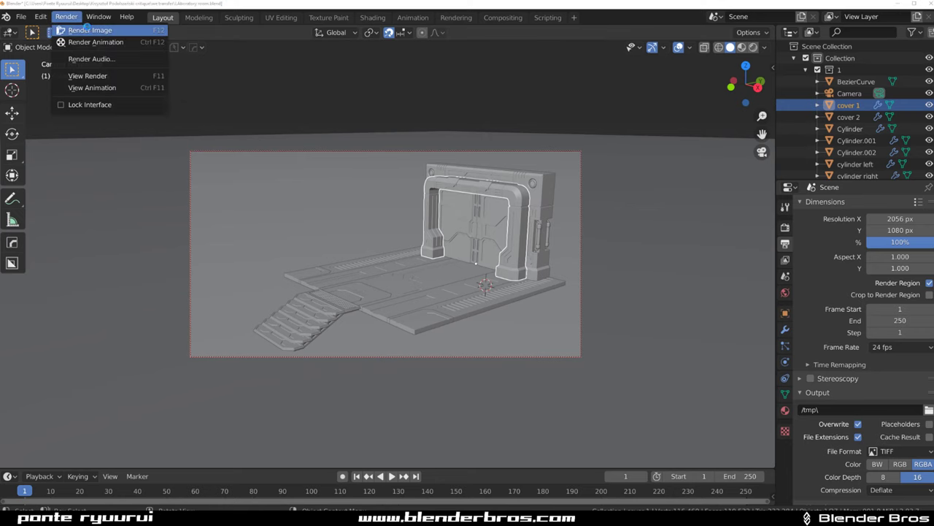
left_click(86, 30)
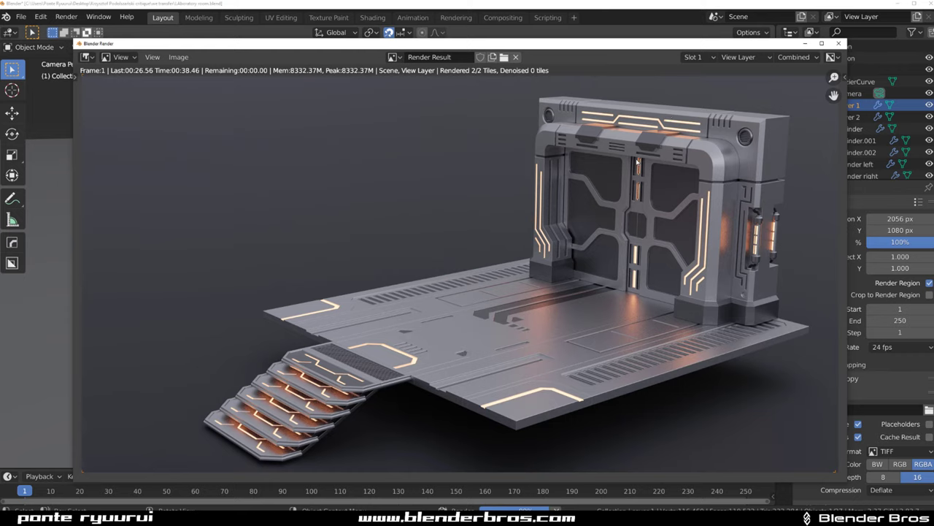
scroll(520, 190, "down", 2)
scroll(519, 190, "up", 1)
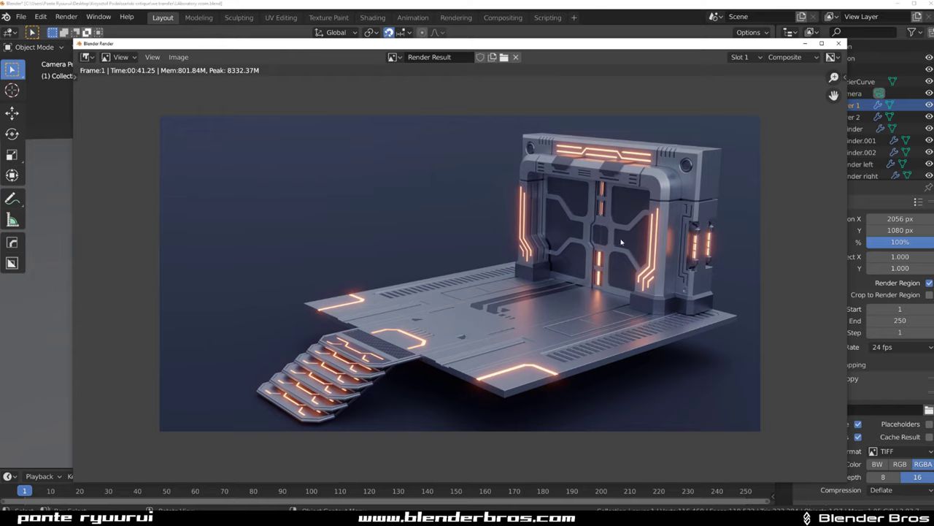
- Save the rendered image as the 16-bit TIFF untitled2.tif in the project folder and open it in Photoshop
left_click(188, 58)
left_click(178, 57)
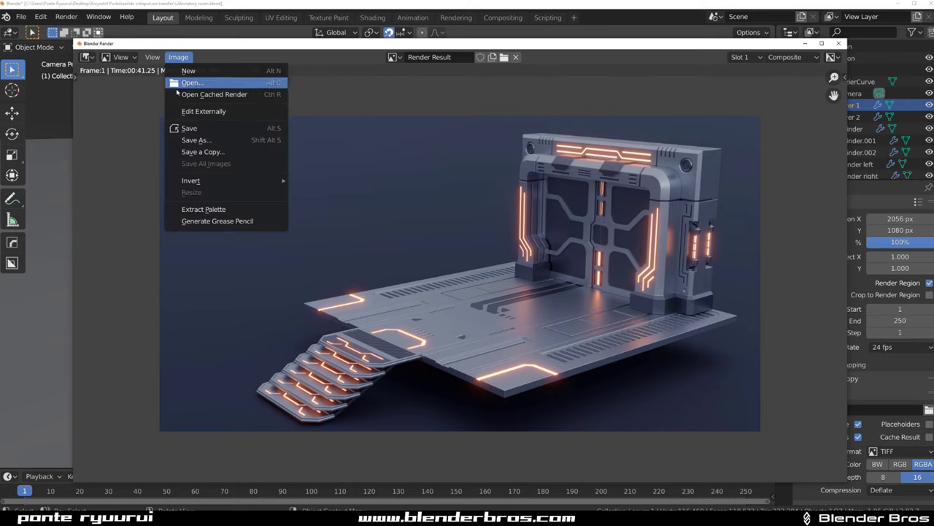
left_click(210, 141)
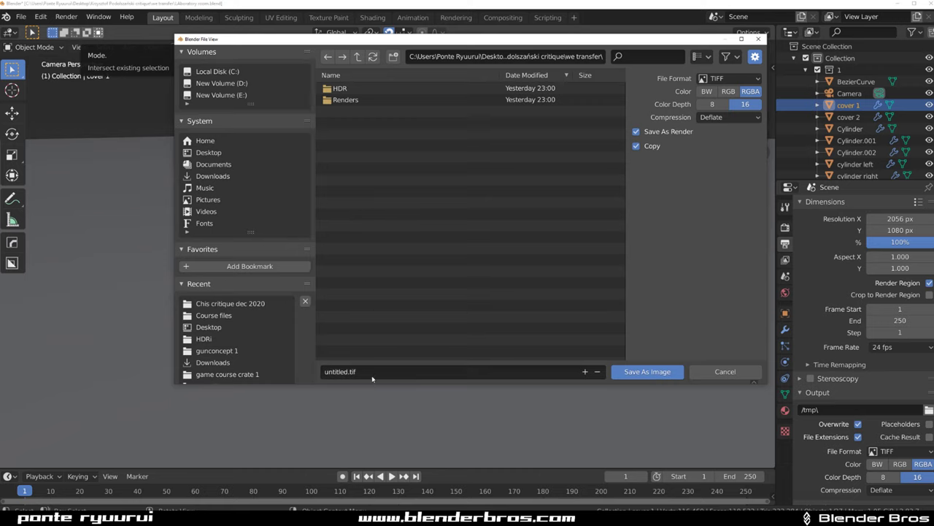
left_click(352, 372)
left_click(339, 372)
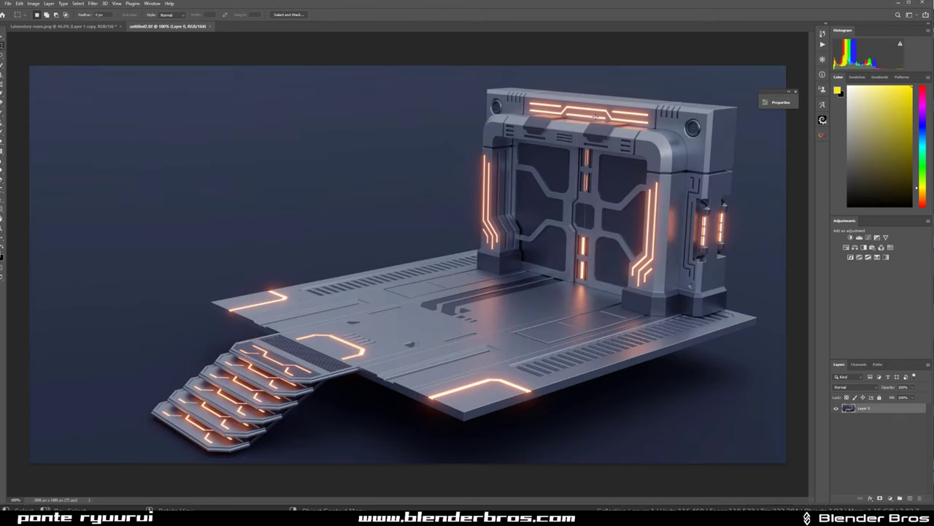
- Close the floating Properties panel and open the render in the Camera Raw Filter
left_click(795, 91)
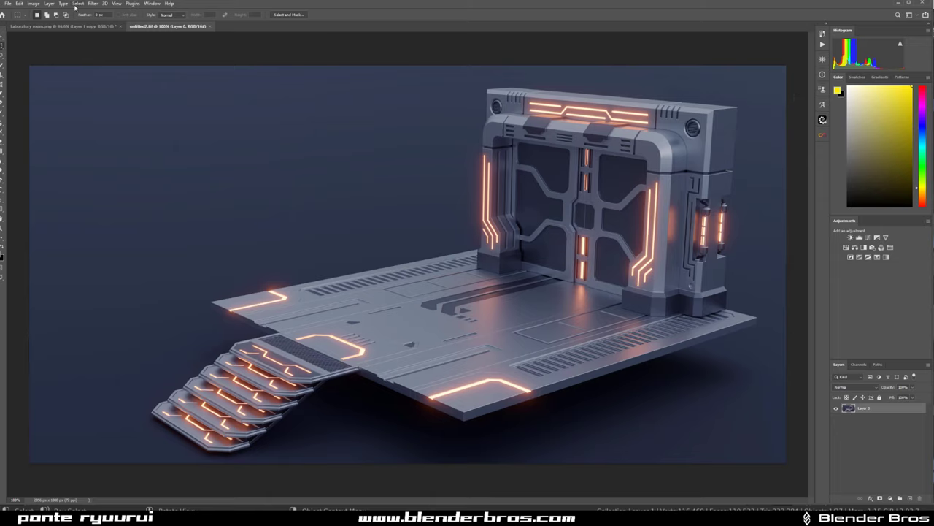
left_click(36, 4)
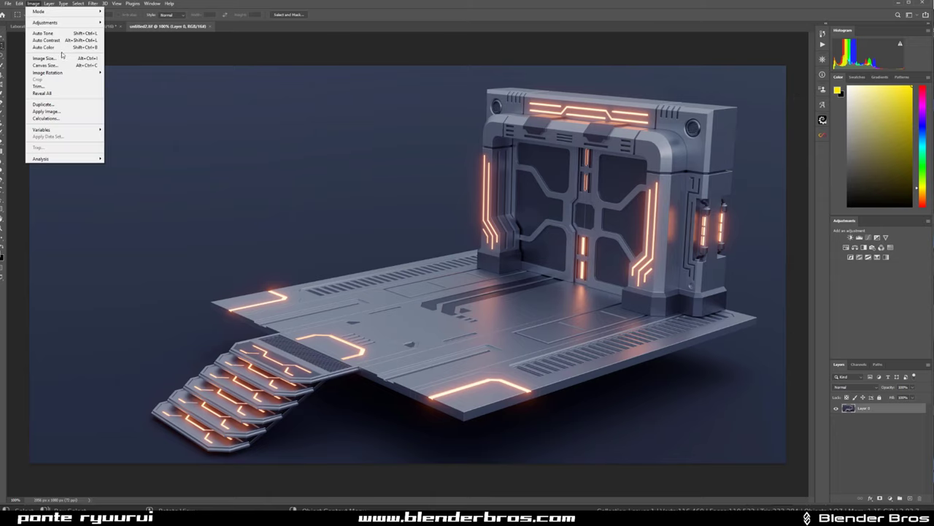
left_click(132, 4)
left_click(95, 4)
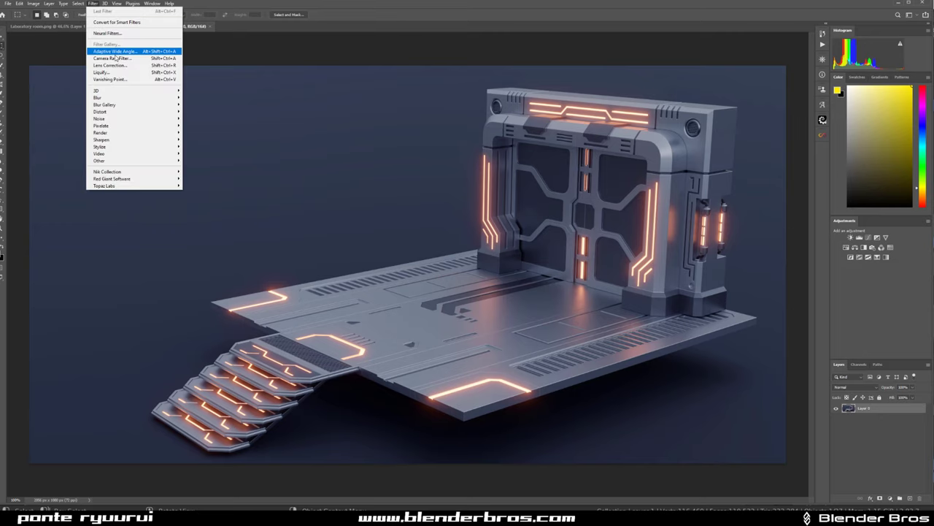
left_click(117, 59)
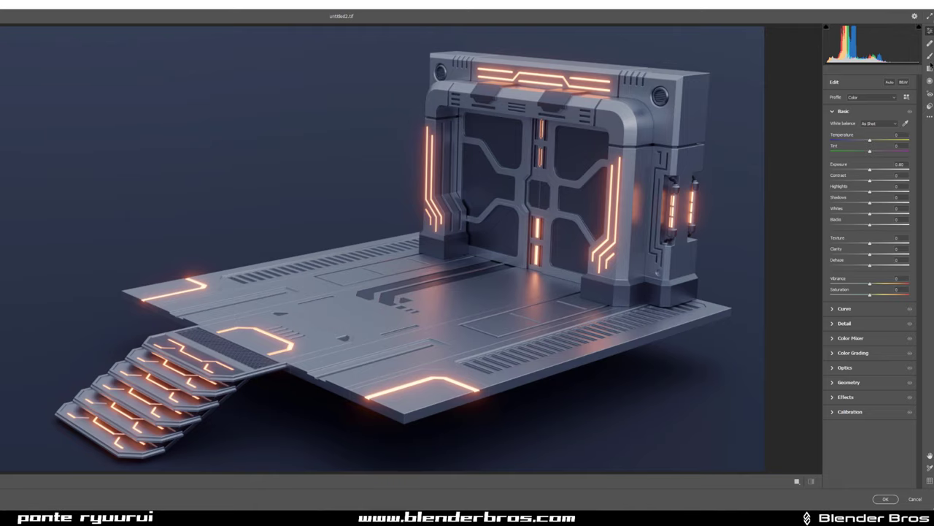
- Inspect the render up close and brush a local adjustment with exposure +0.55 and clarity +41 over the door wall
key("ctrl+alt+0")
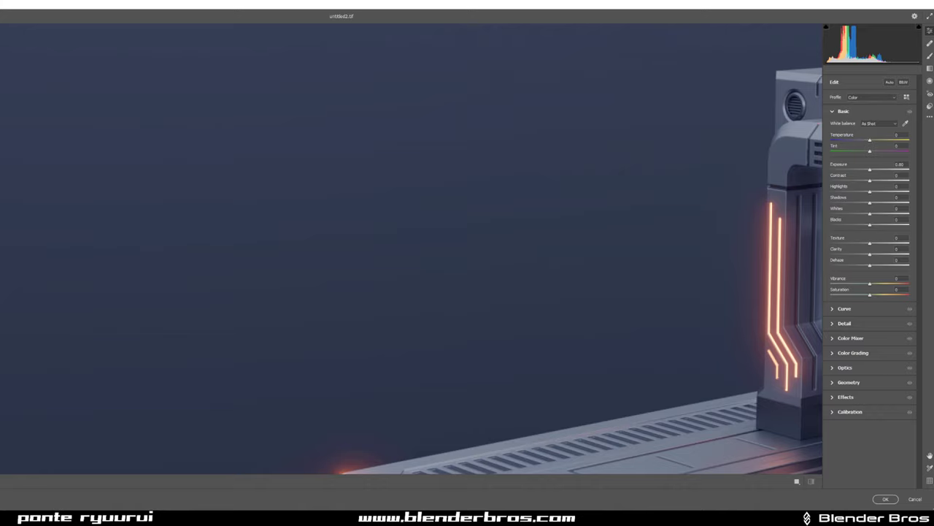
scroll(411, 248, "left", 5)
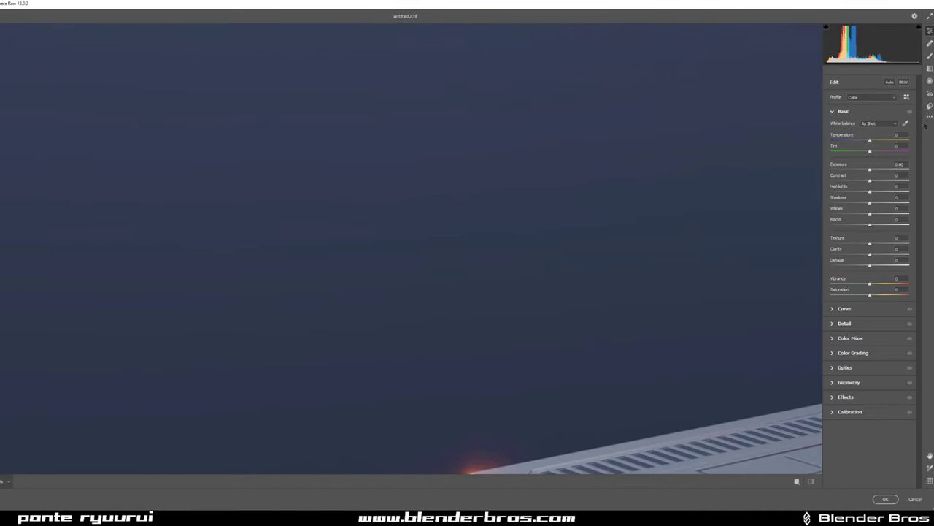
scroll(597, 205, "down", 15)
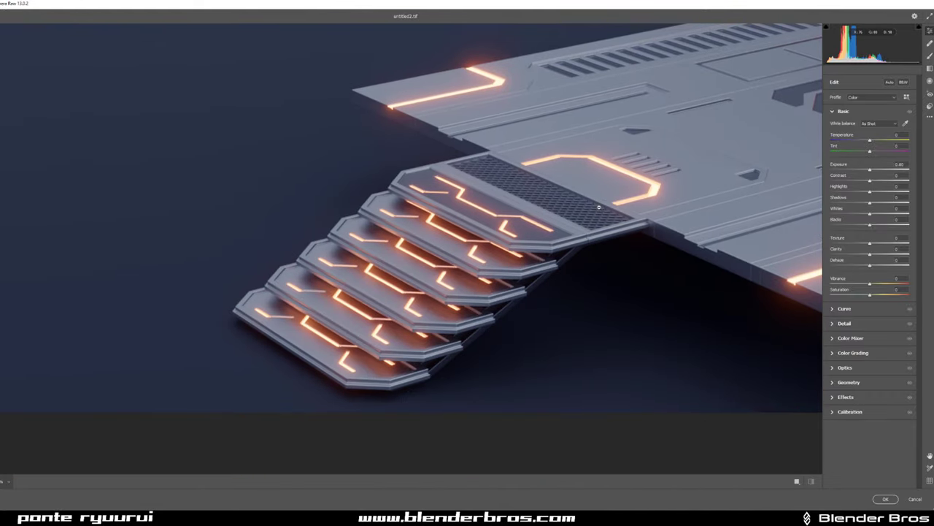
left_click(599, 208)
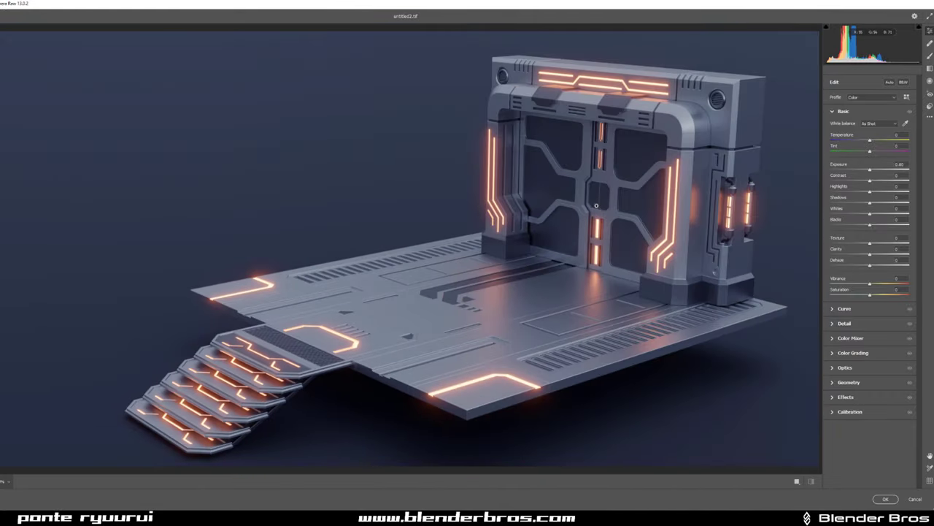
left_click(929, 56)
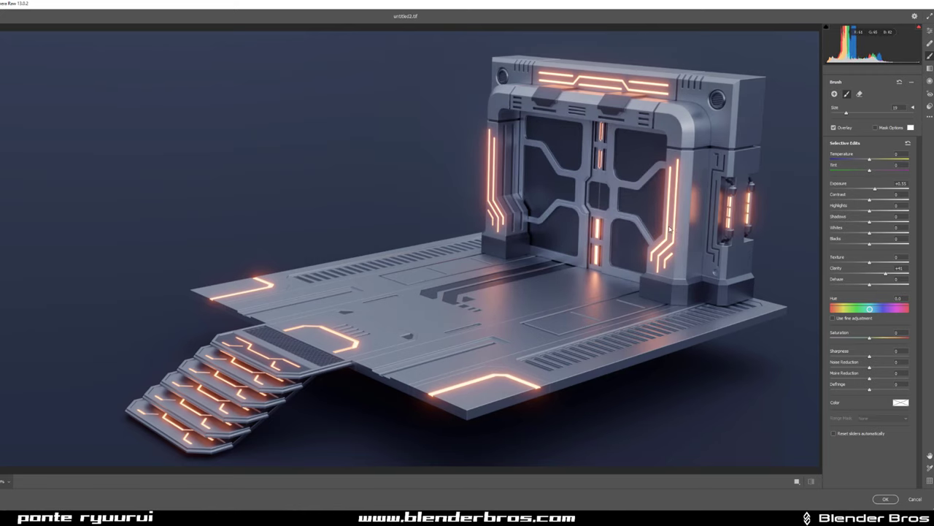
mouse_move(623, 190)
left_mouse_down()
mouse_move(503, 186)
mouse_move(605, 176)
left_mouse_up()
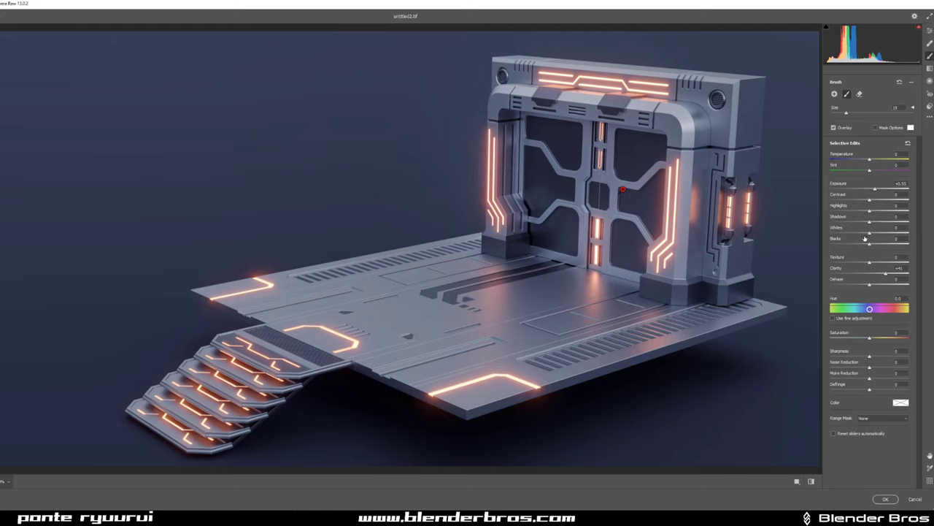
- Try a higher exposure on the door wall's brush adjustment and undo the change
left_click(875, 190)
left_click_drag(875, 189, 878, 190)
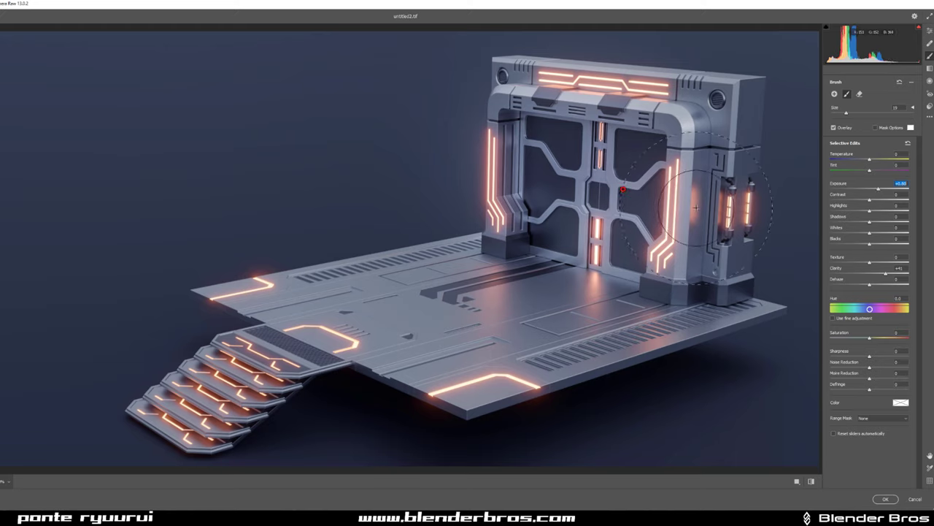
key("ctrl+z")
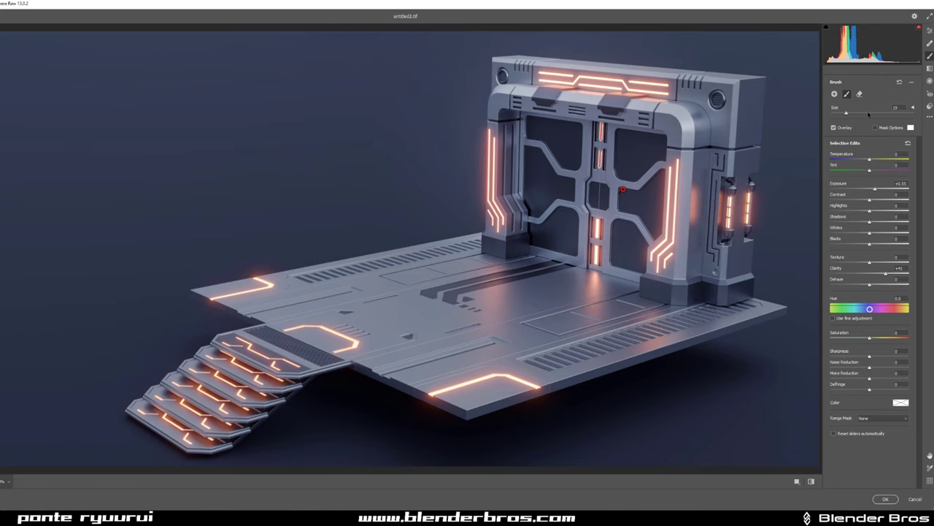
- Add a new brush adjustment with clarity +13, paint it over the door frame and platform floor, and apply the filter
left_click(834, 93)
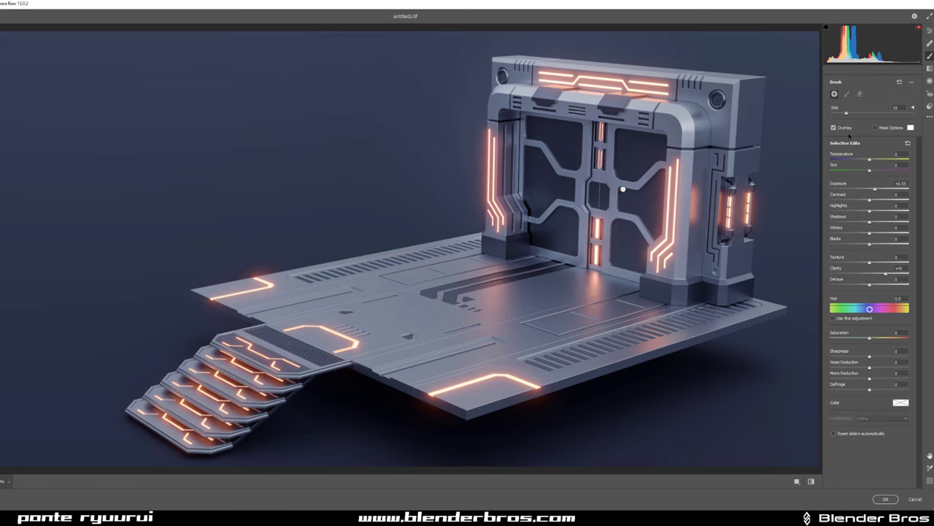
left_click(878, 273)
left_click_drag(560, 119, 577, 182)
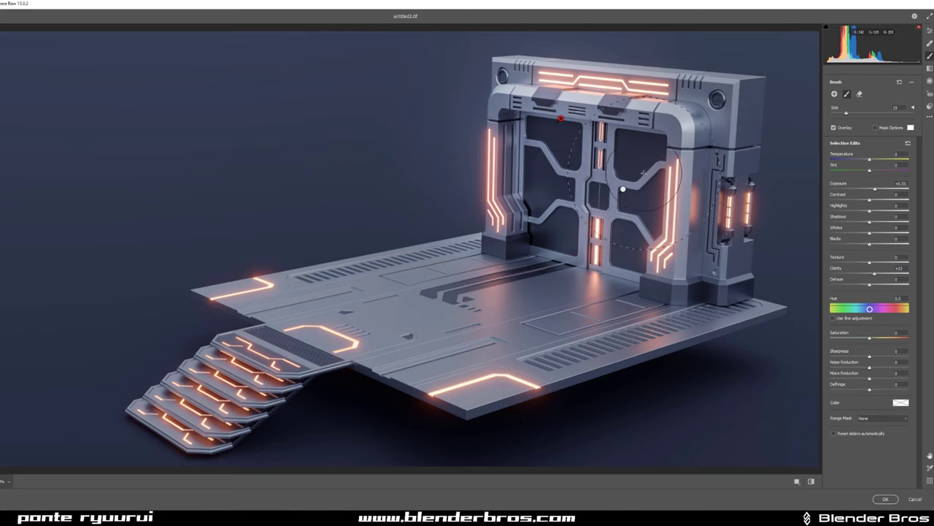
left_click_drag(471, 298, 606, 276)
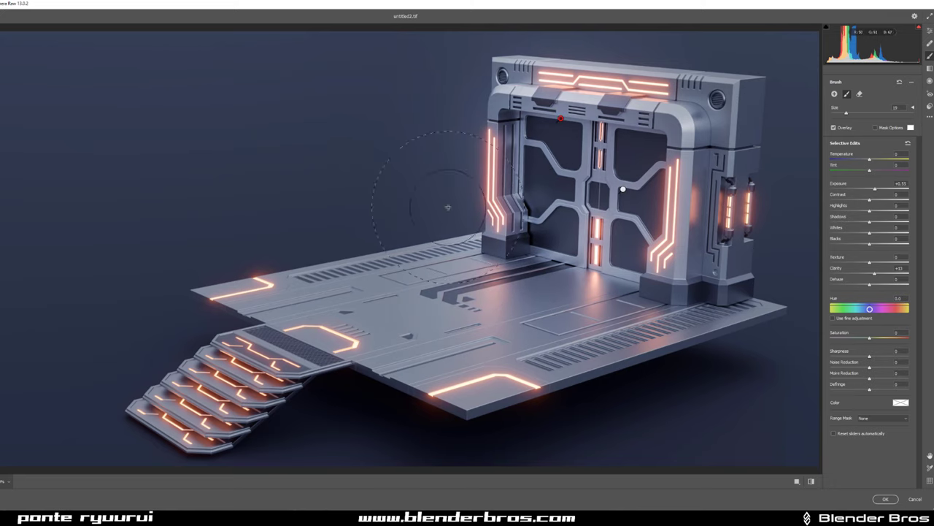
left_click(887, 501)
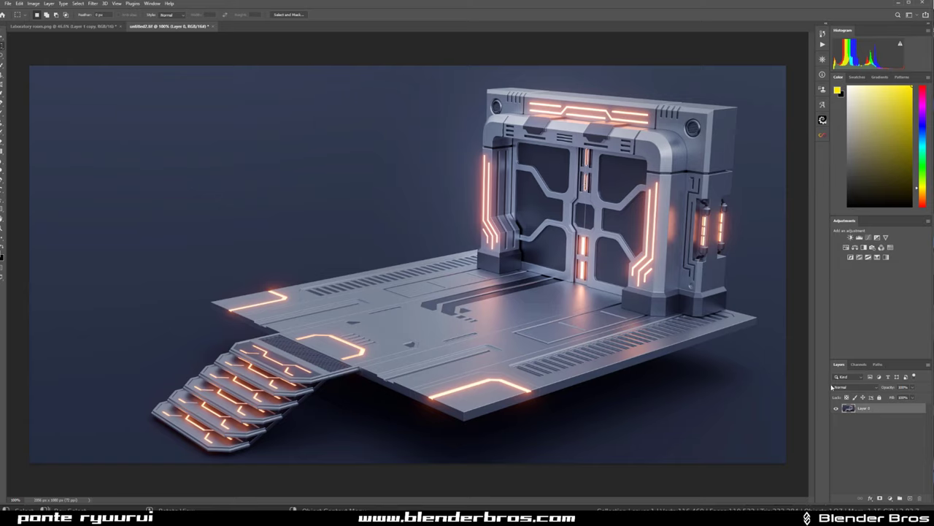
- Duplicate the filtered render layer and lower the fill of the copy
key("ctrl+j")
mouse_move(894, 398)
left_mouse_down()
mouse_move(868, 399)
mouse_move(878, 398)
left_mouse_up()
left_click(571, 330)
scroll(376, 235, "down", 2, "alt")
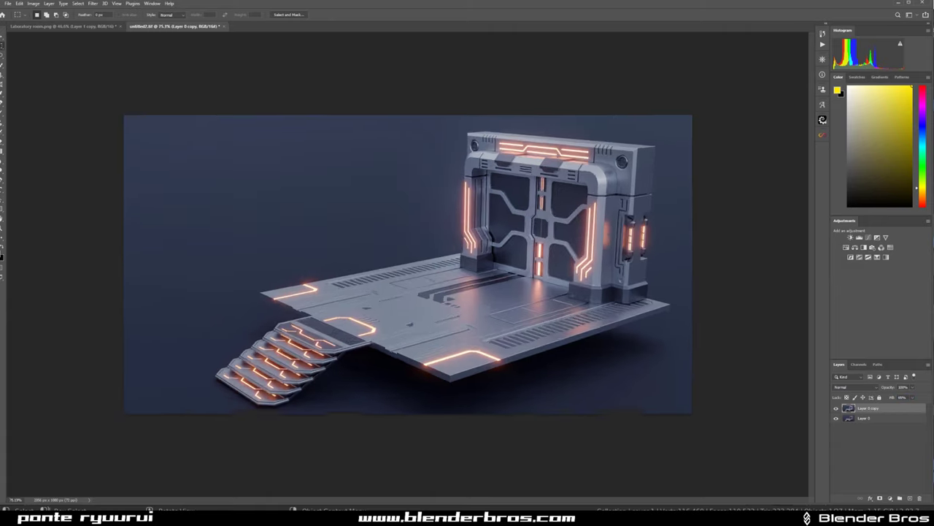
scroll(375, 235, "up", 1, "alt")
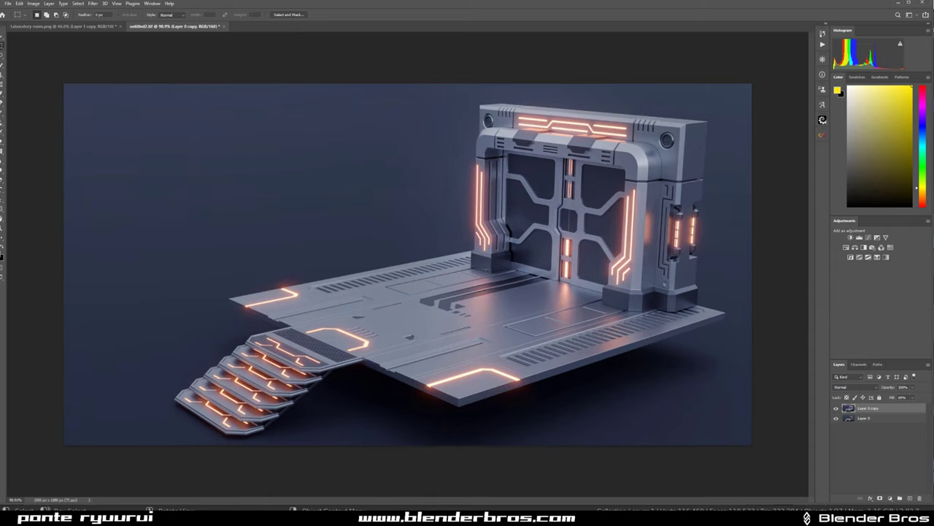
- Bring up Blender's render result window over the edited image and close it
key("alt+Tab")
key("alt+Tab")
left_click(355, 488)
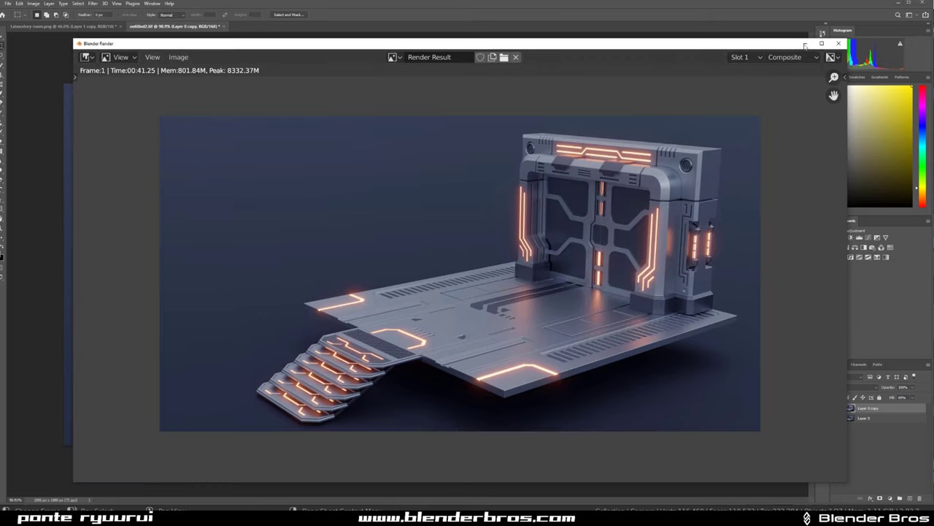
left_click(838, 43)
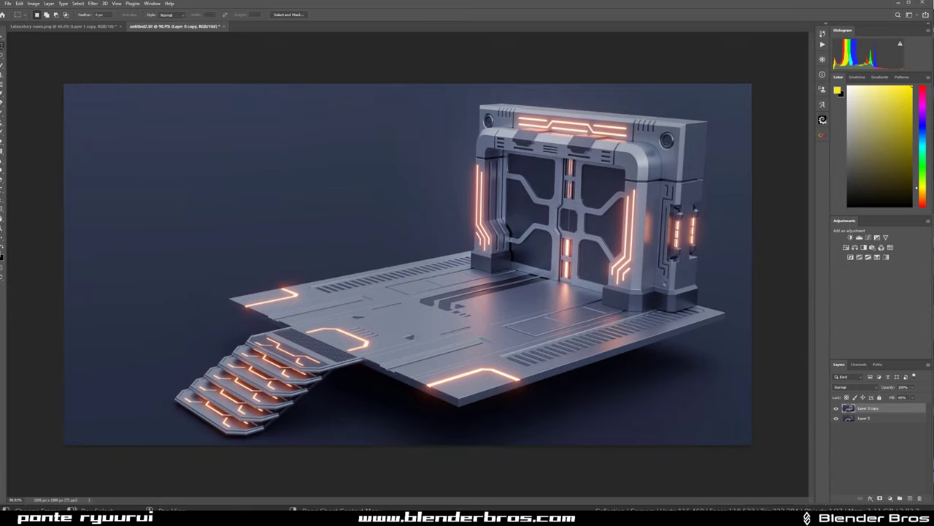
- Switch to Blender and rotate the scene camera by about 3.46° to tilt the framing
key("alt+Tab")
key("r")
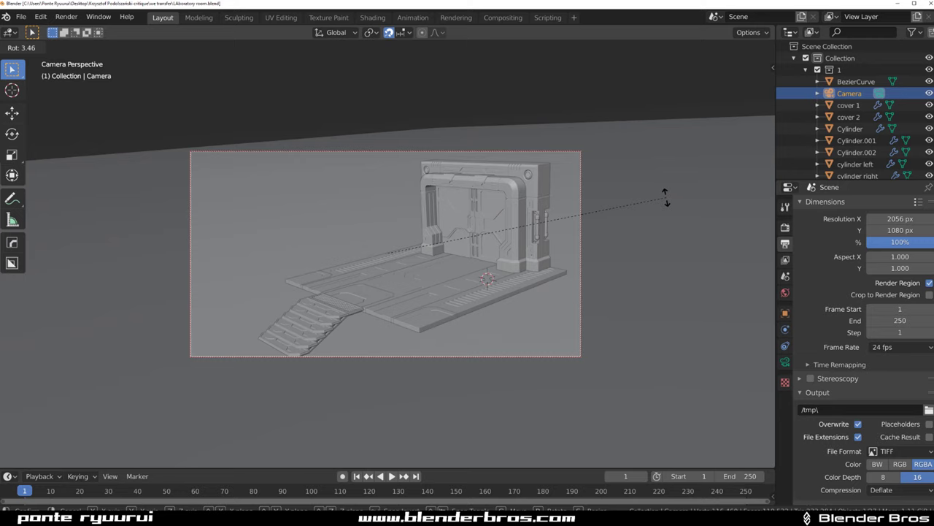
left_click(666, 197)
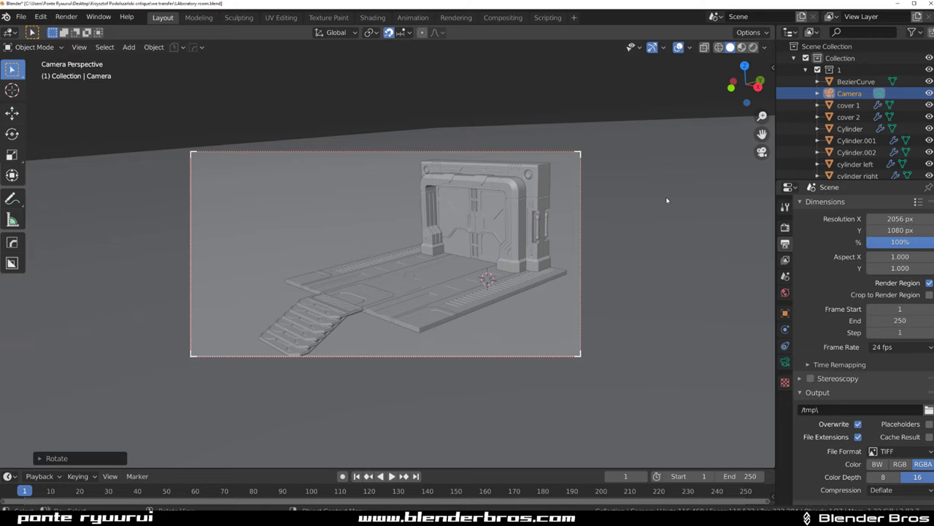
- Render the scene from the tilted camera and close the render result
left_click(75, 17)
left_click(81, 32)
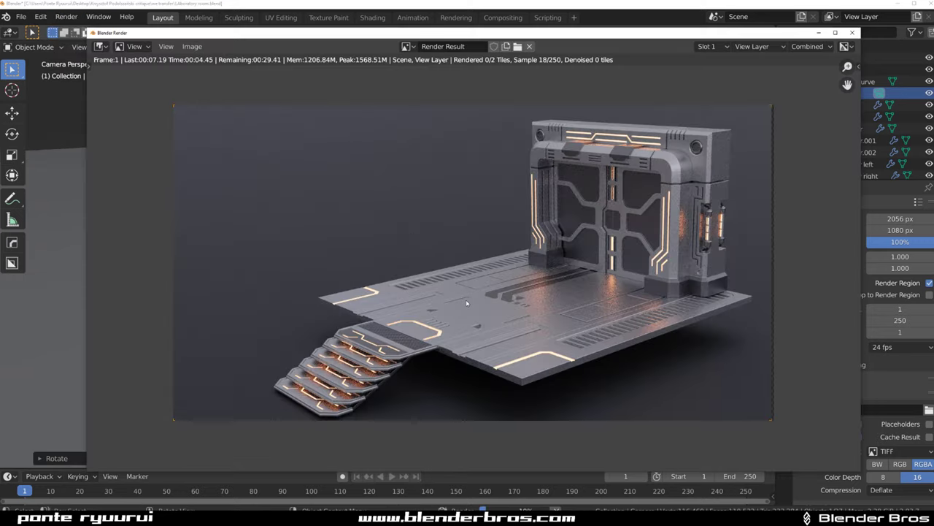
left_click(192, 46)
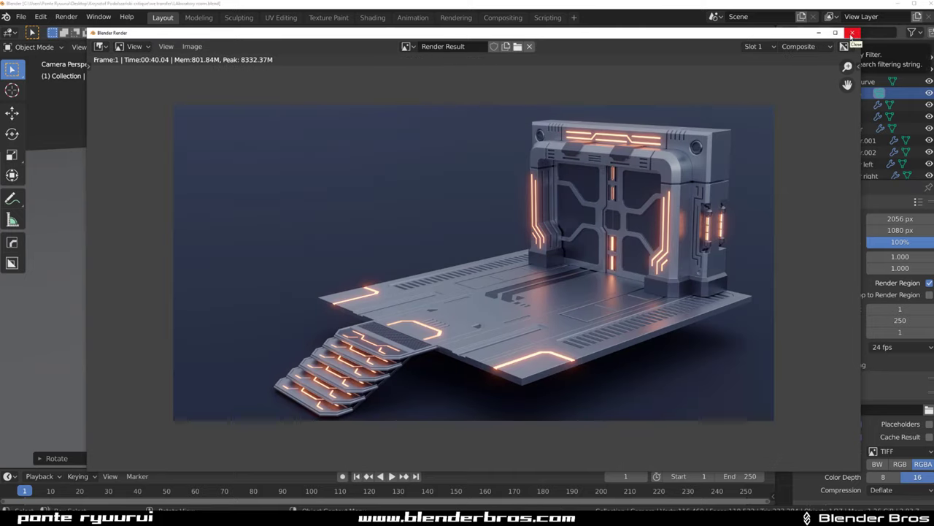
left_click(852, 34)
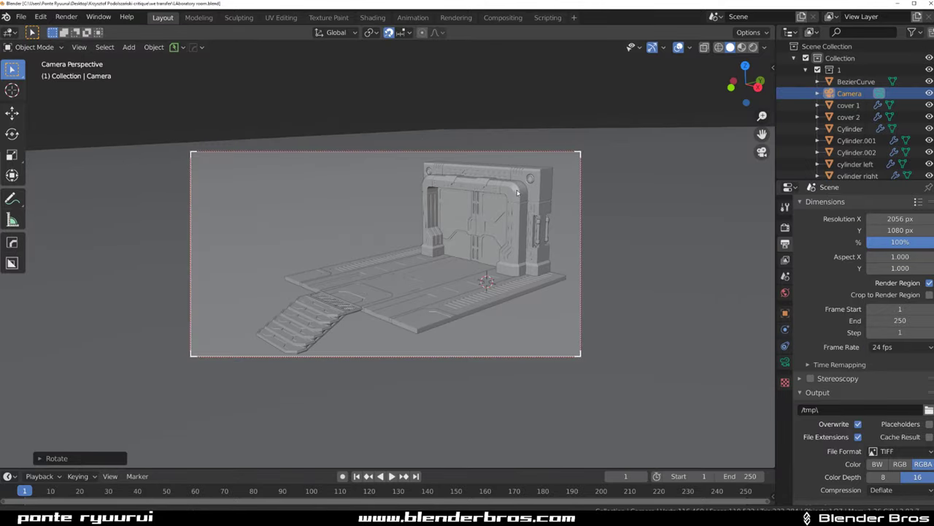
- Adjust the camera angle slightly on the platform and door, and render the scene again
middle_click_drag(516, 195, 522, 196)
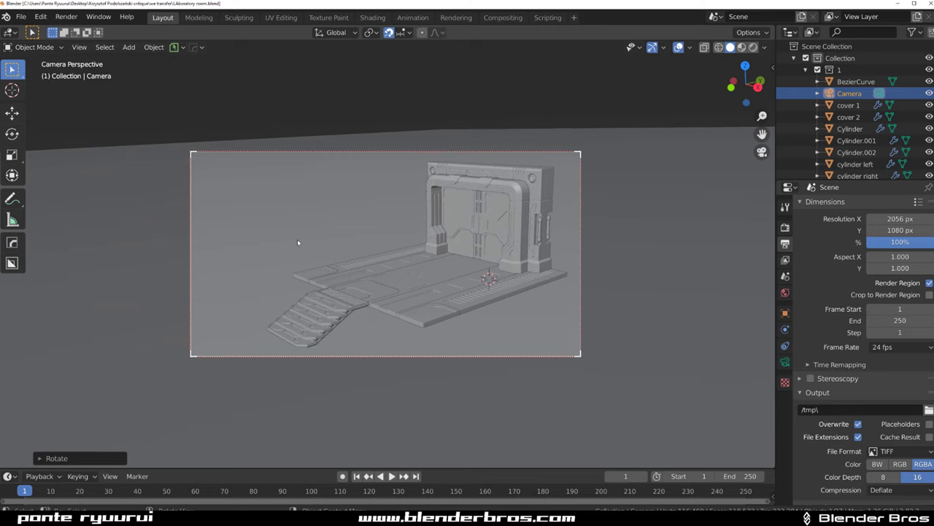
left_click(67, 16)
left_click(90, 31)
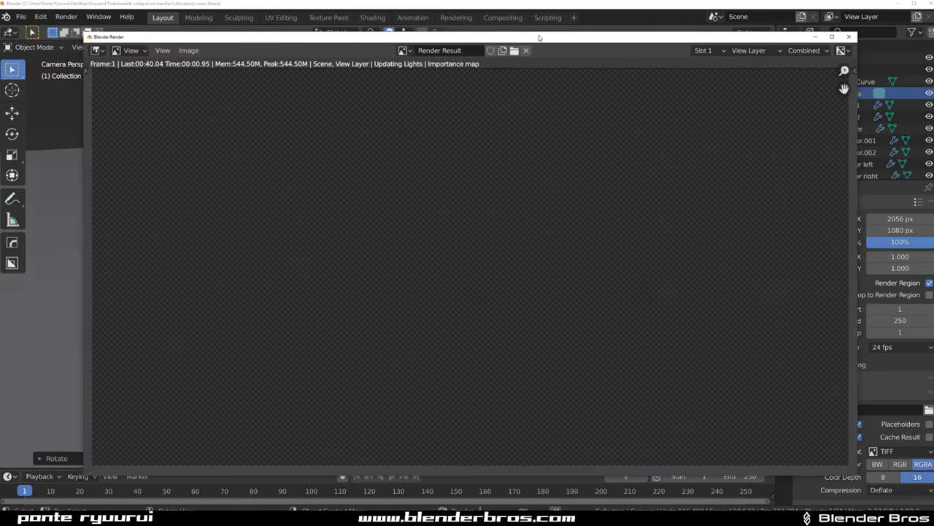
left_click_drag(539, 37, 531, 41)
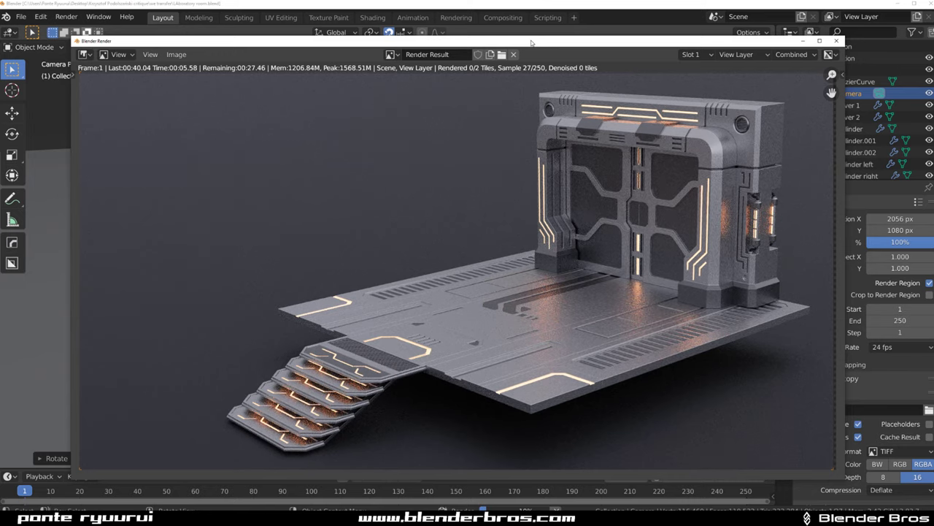
scroll(415, 182, "down", 1)
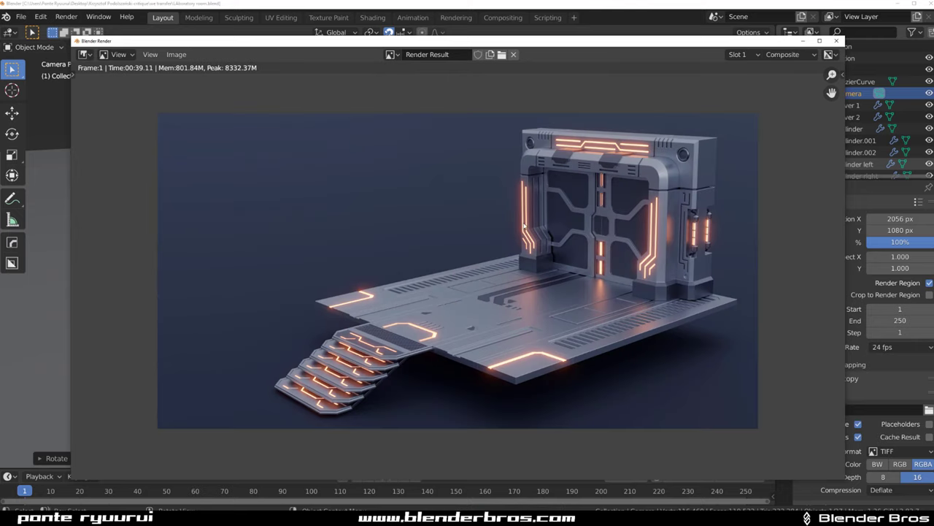
- Save the render as untitled22.tif in the we transfer folder and close the render result
left_click(181, 55)
left_click(188, 137)
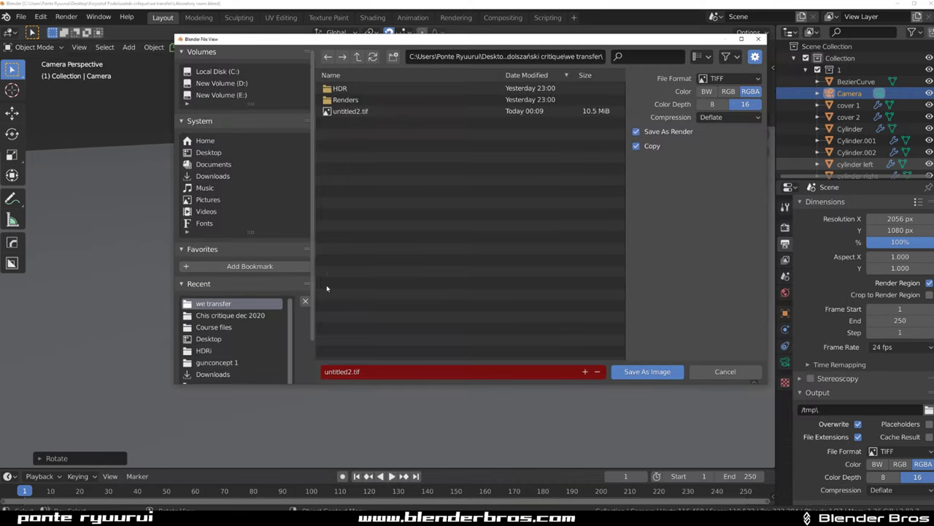
left_click(346, 371)
type("2")
left_click(663, 372)
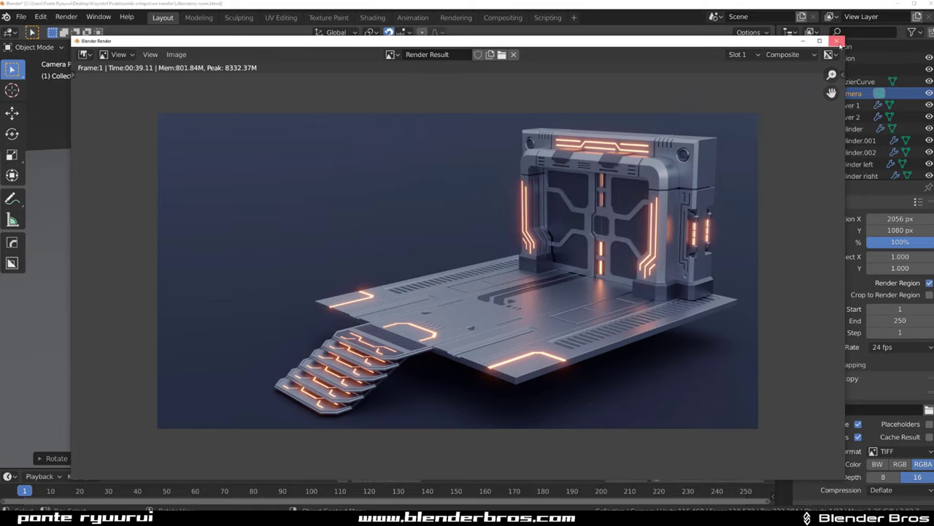
left_click(840, 42)
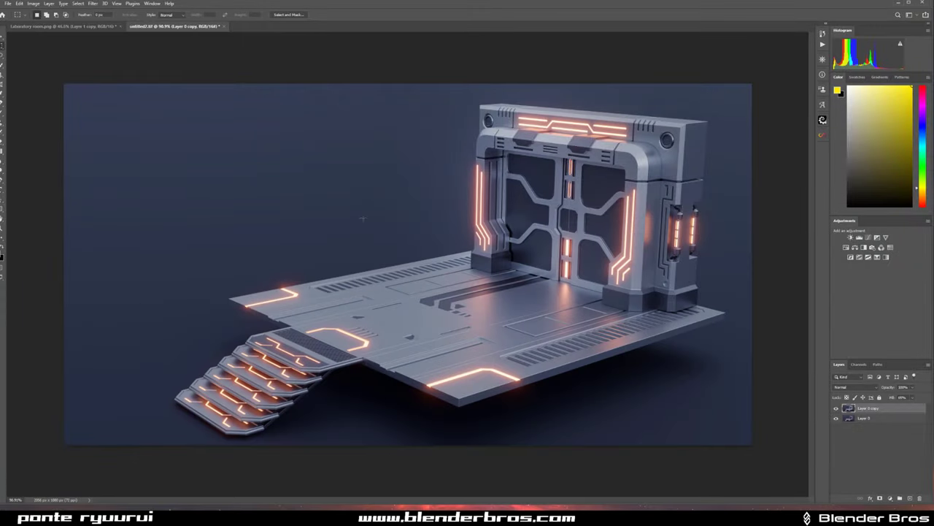
- Open untitled22.tif from the we transfer folder in Photoshop and compare it with the edited untitled2.tif
key("alt+Tab")
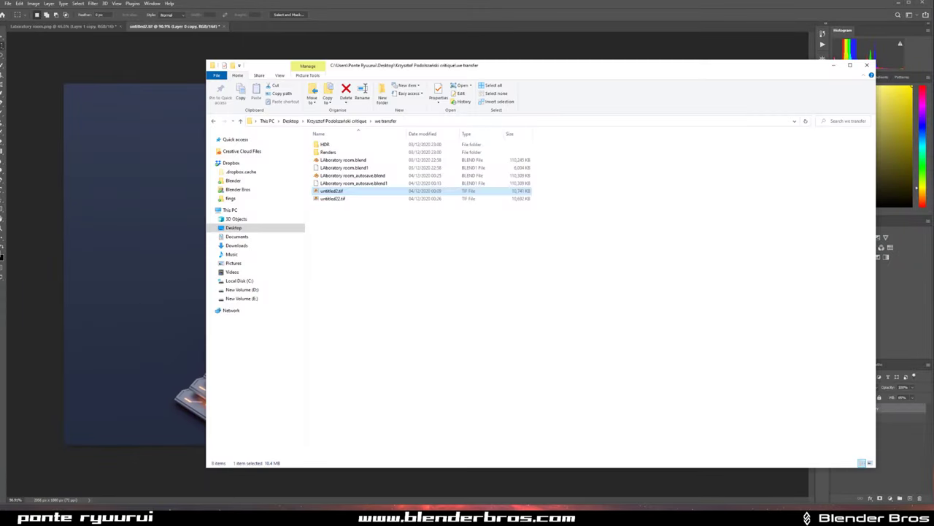
left_click_drag(337, 199, 295, 29)
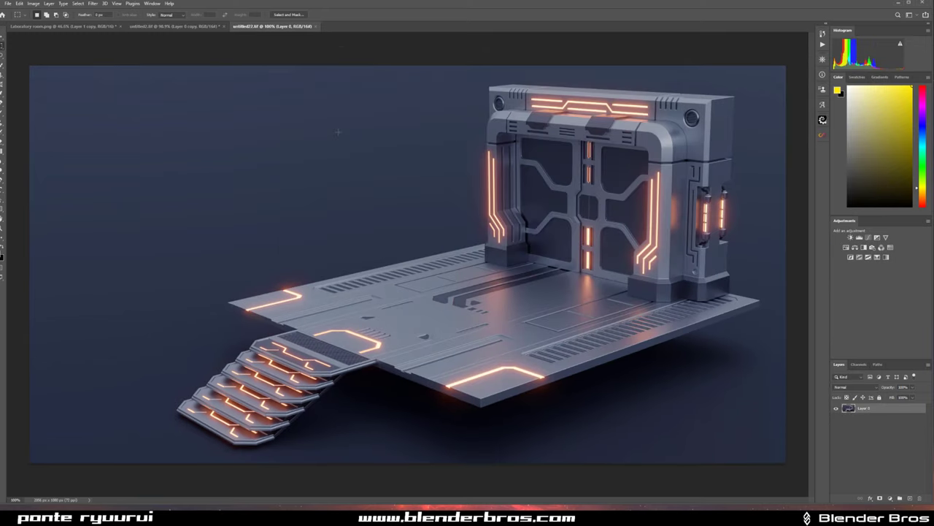
left_click(175, 26)
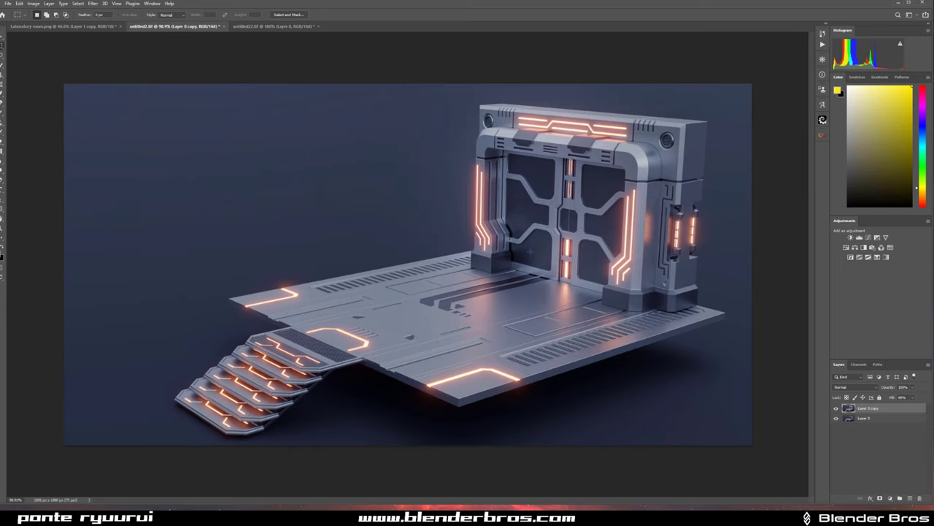
left_click(269, 26)
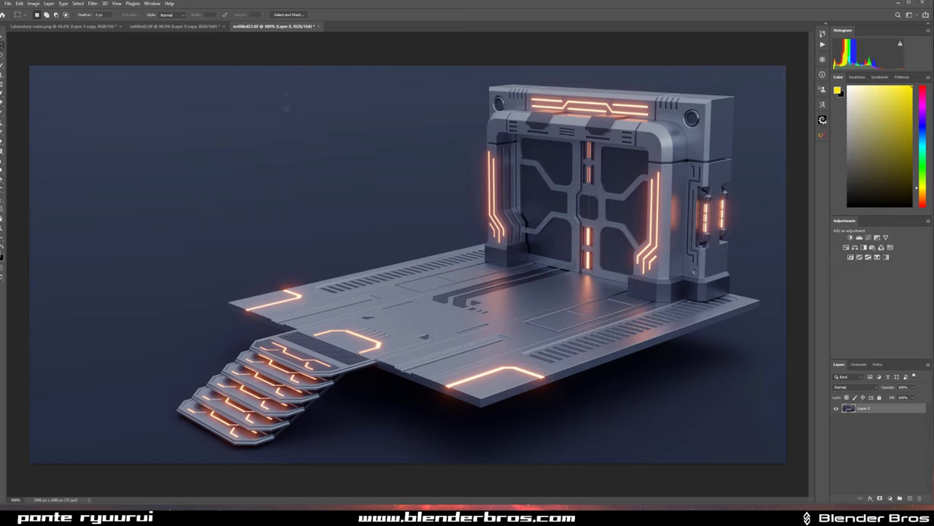
- Duplicate the render layer in untitled22.tif and open the Camera Raw Filter on the copy
key("ctrl+j")
left_click(94, 4)
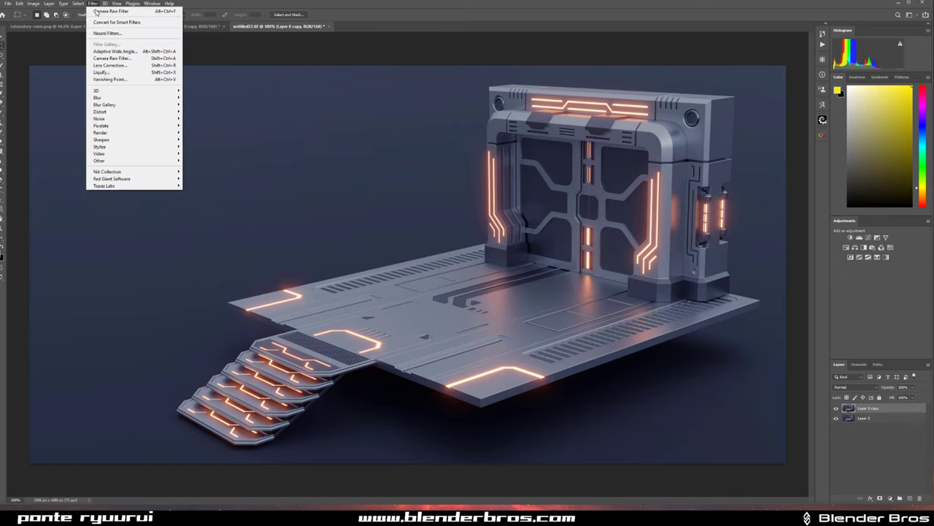
left_click(123, 66)
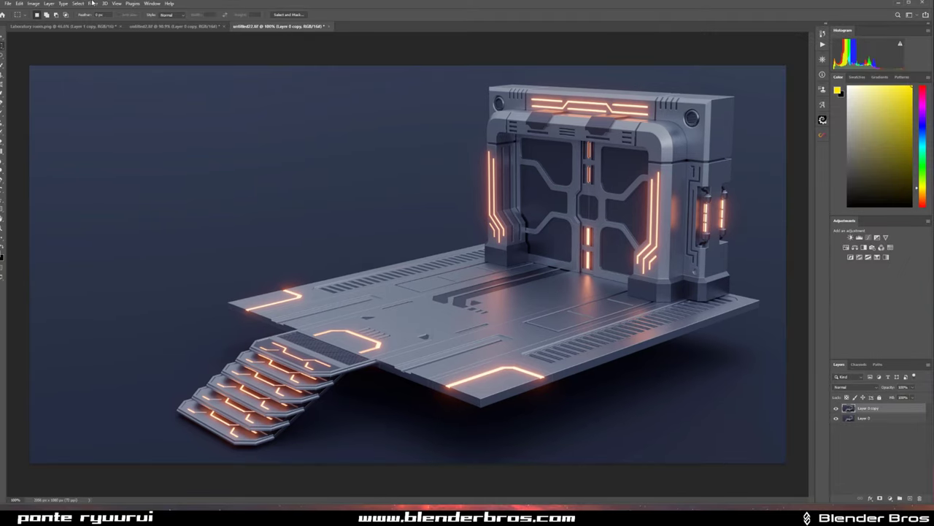
left_click(93, 3)
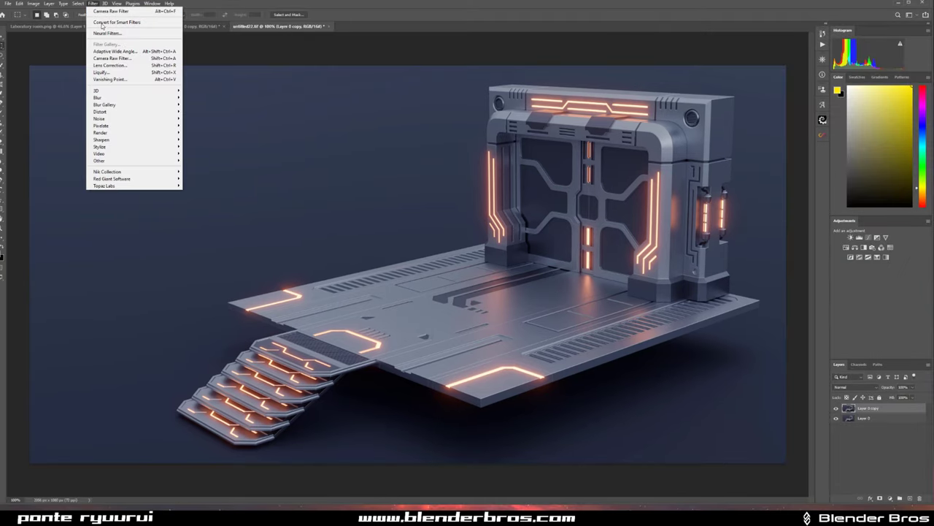
left_click(122, 61)
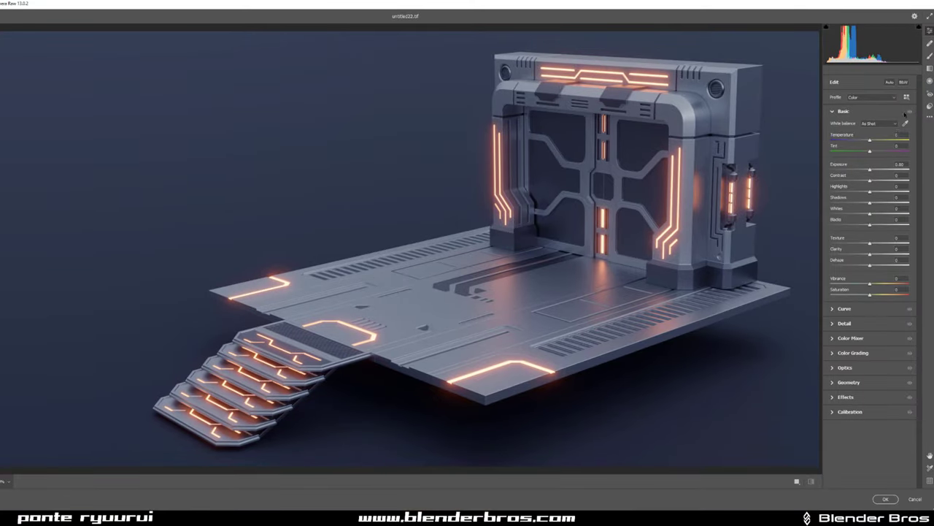
- Paint an adjustment brush over the door with shadows +12, texture +25 and clarity +24, and apply the filter
left_click(930, 56)
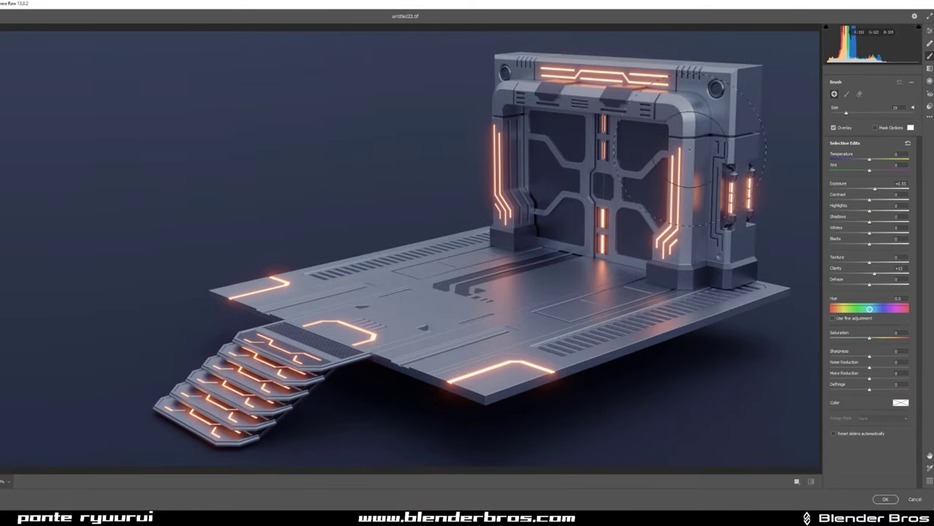
mouse_move(579, 154)
left_mouse_down()
mouse_move(503, 175)
mouse_move(664, 219)
mouse_move(504, 209)
left_mouse_up()
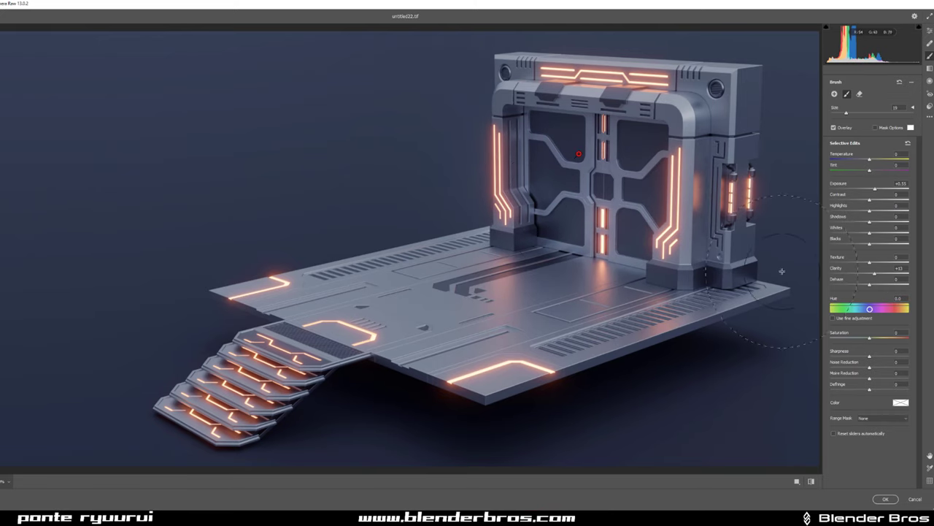
left_click(876, 273)
left_click_drag(875, 273, 880, 274)
mouse_move(870, 221)
left_mouse_down()
mouse_move(887, 221)
mouse_move(876, 223)
left_mouse_up()
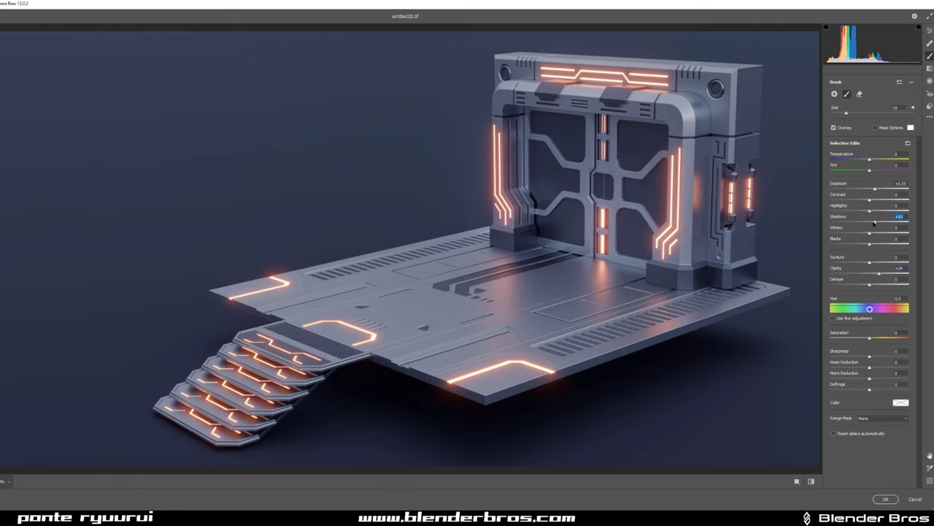
left_click(870, 261)
left_click_drag(869, 261, 879, 262)
left_click_drag(569, 252, 494, 278)
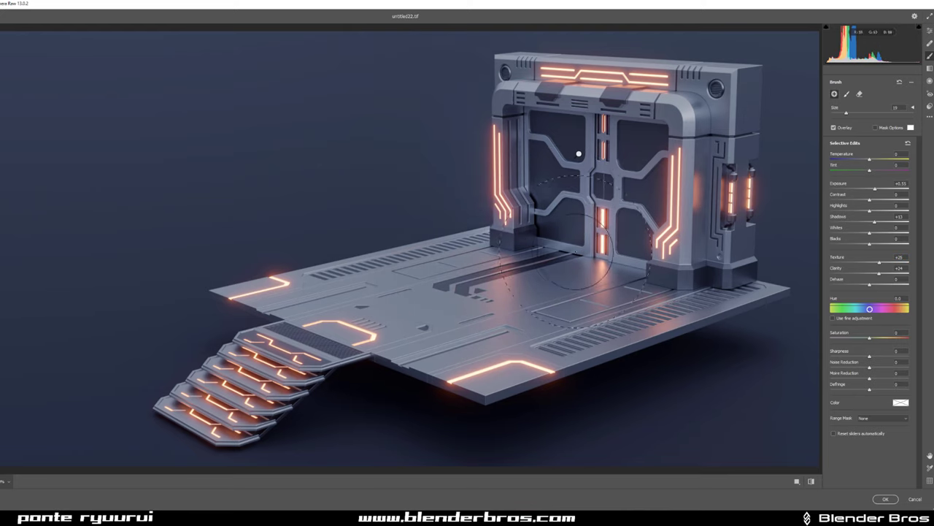
key("ctrl+z")
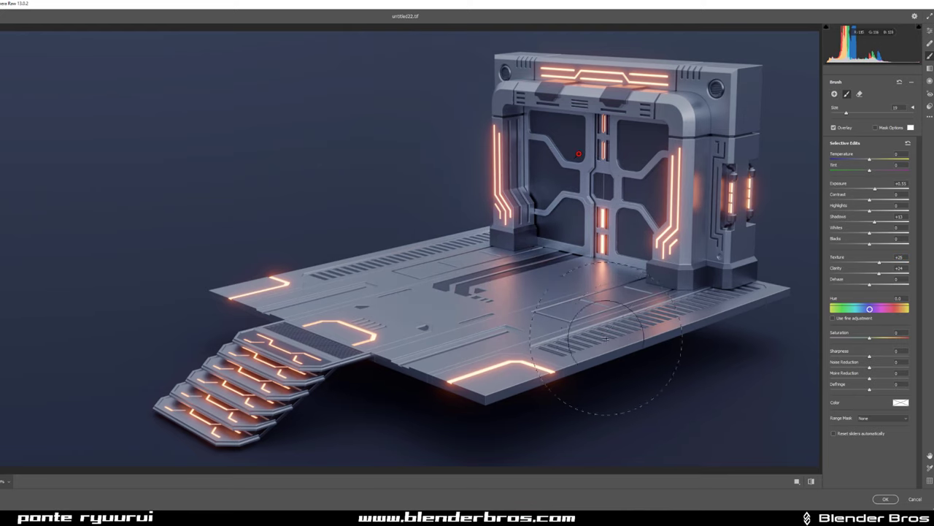
left_click(886, 499)
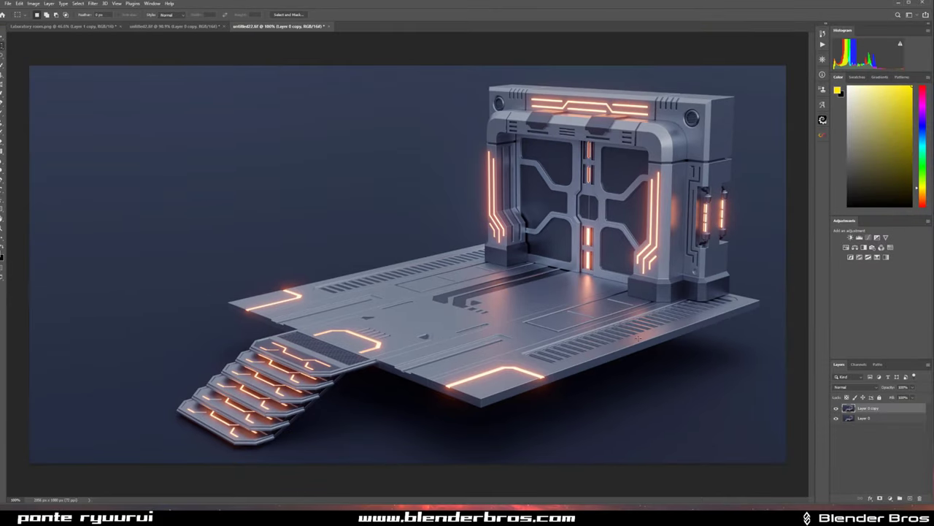
- Toggle the visibility of the filtered layer copy to compare the render before and after the retouch
left_click(836, 407)
left_click(836, 407)
left_click(837, 409)
left_click(836, 409)
left_click(837, 409)
left_click(836, 408)
scroll(423, 280, "down", 1, "alt")
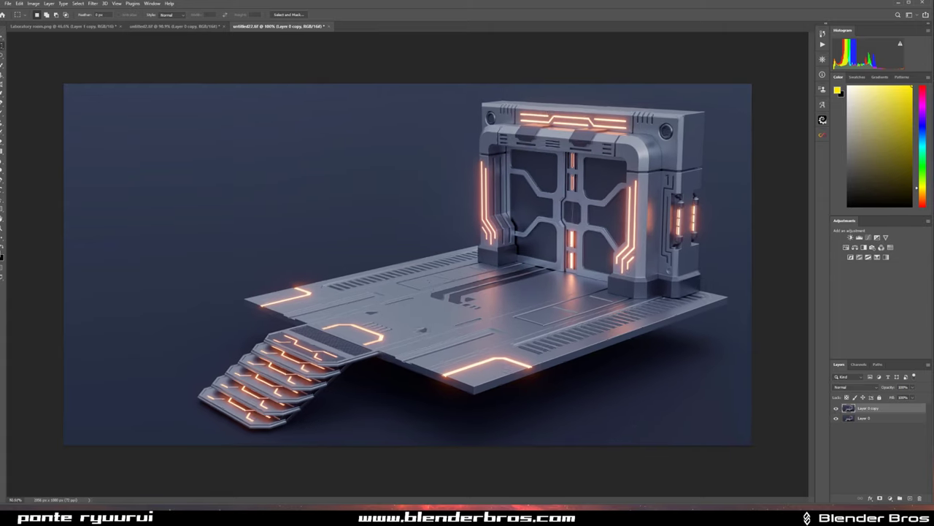
- Clear the selection in Laboratory room.png and compare that original image with the retouched untitled22.tif
left_click(82, 28)
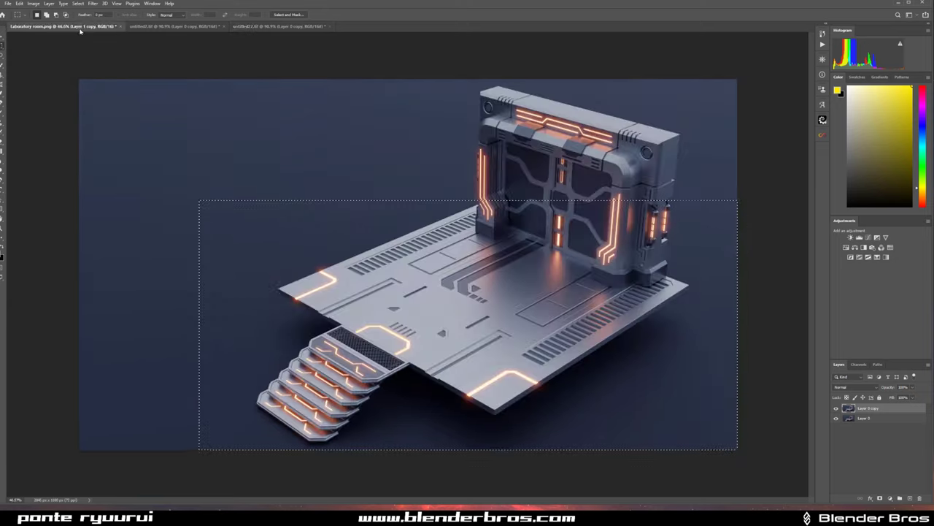
key("ctrl+d")
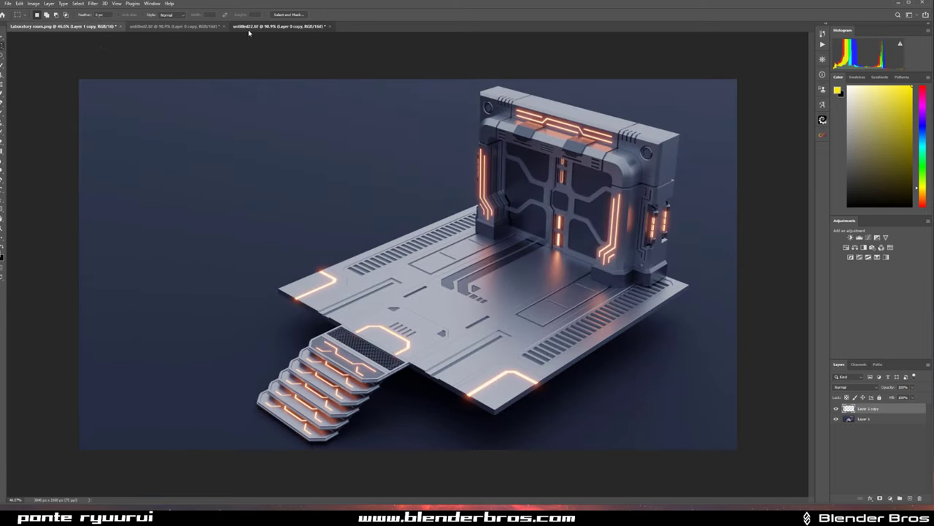
left_click(249, 27)
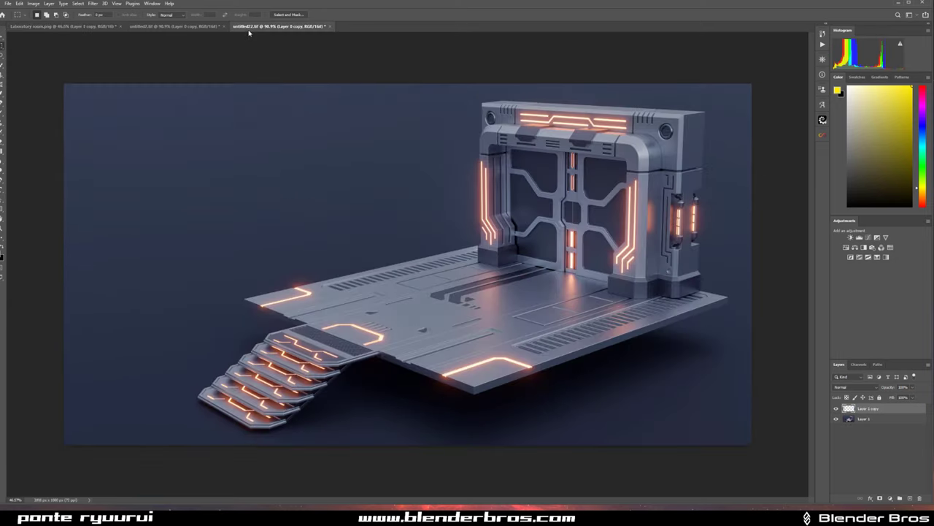
left_click(46, 27)
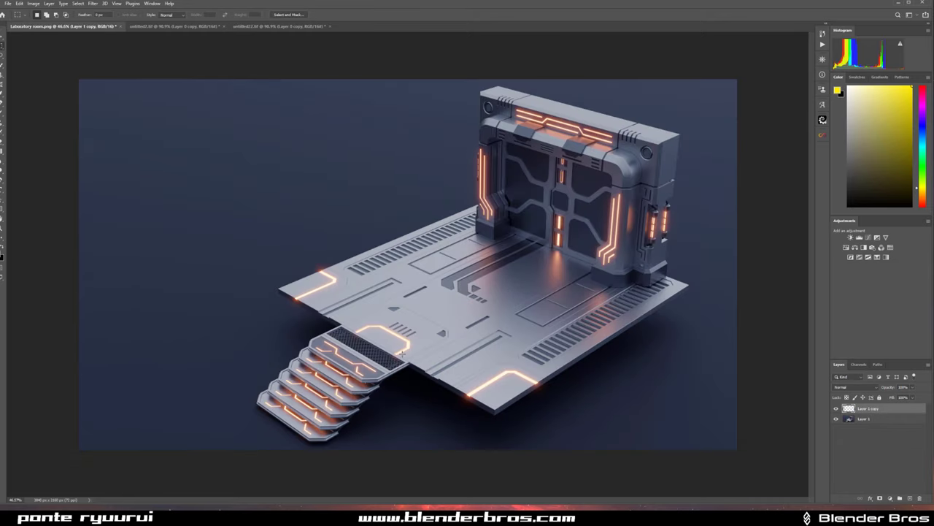
left_click(248, 27)
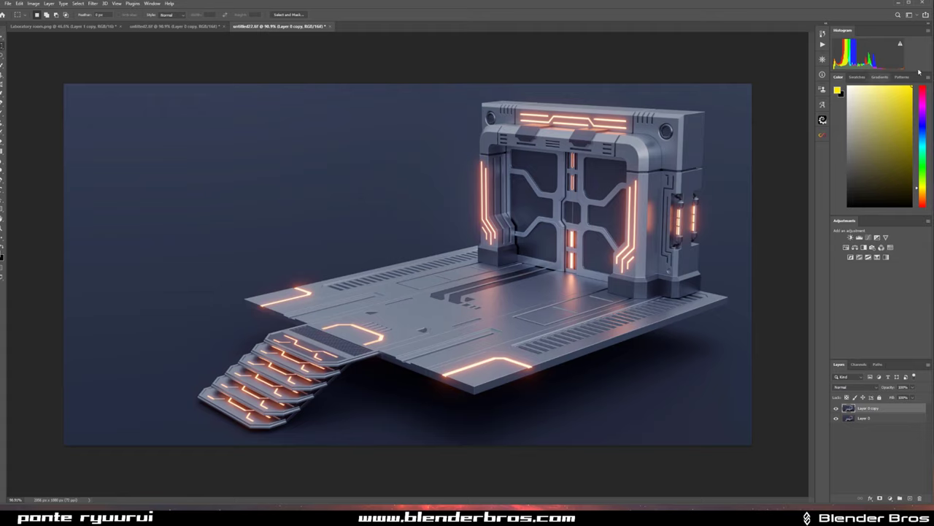
- Outline the empty backdrop area beside the door with a rectangular selection and clear it
left_click_drag(84, 106, 316, 181)
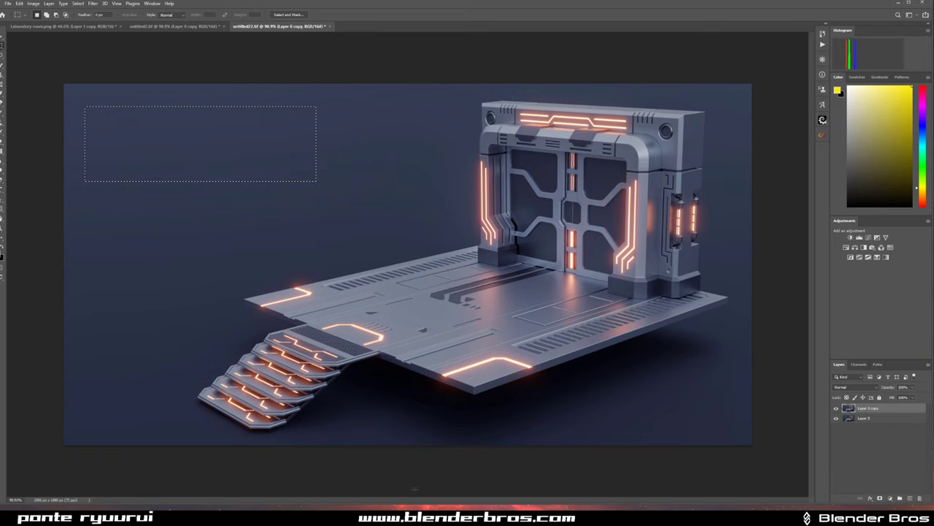
key("ctrl+d")
- Switch to the browser to view the "Breaking down a SciFi scene in Blender" video page as reference, and return to the render
key("alt+Tab")
key("ctrl+w")
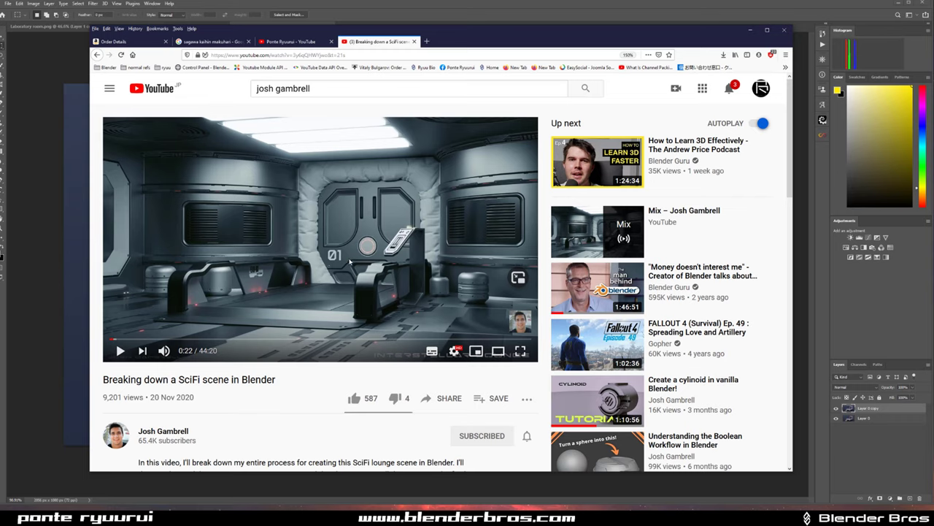
left_click_drag(537, 41, 0, 76)
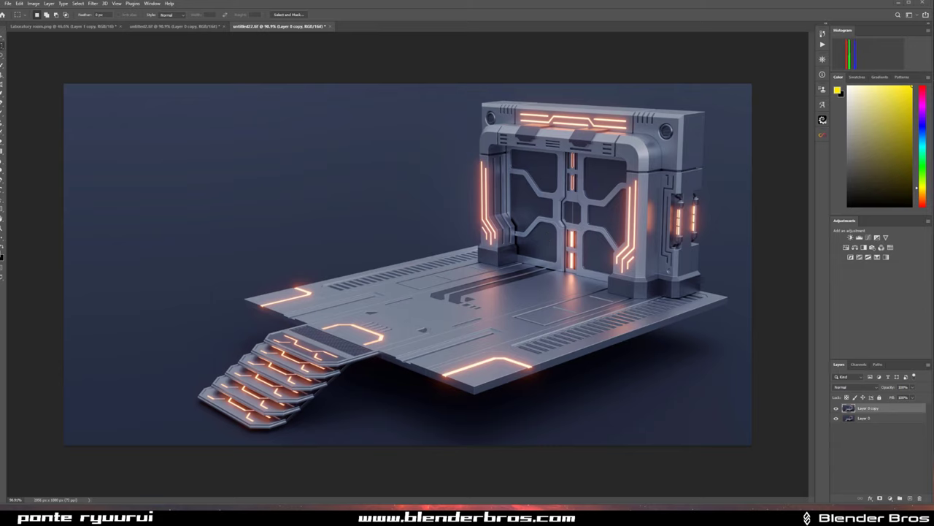
key("alt+Tab")
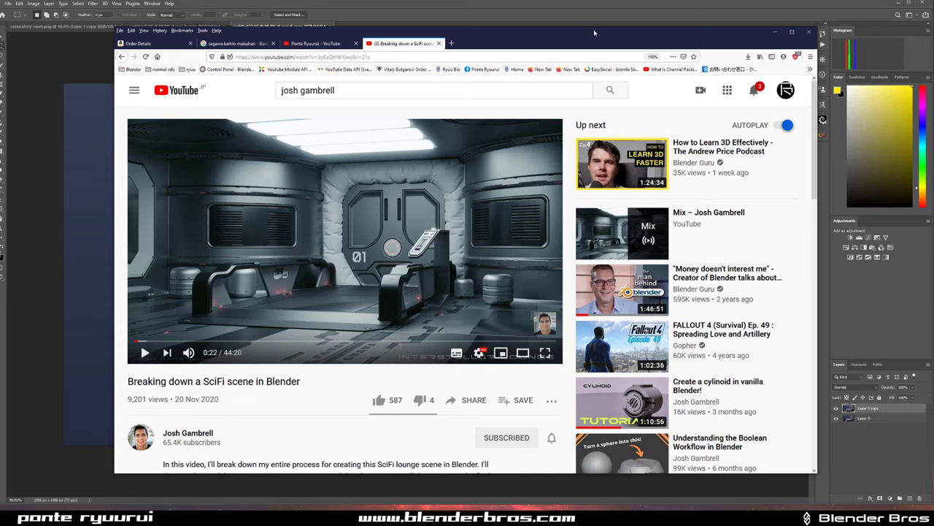
left_click_drag(593, 29, 0, 56)
key("super+Down")
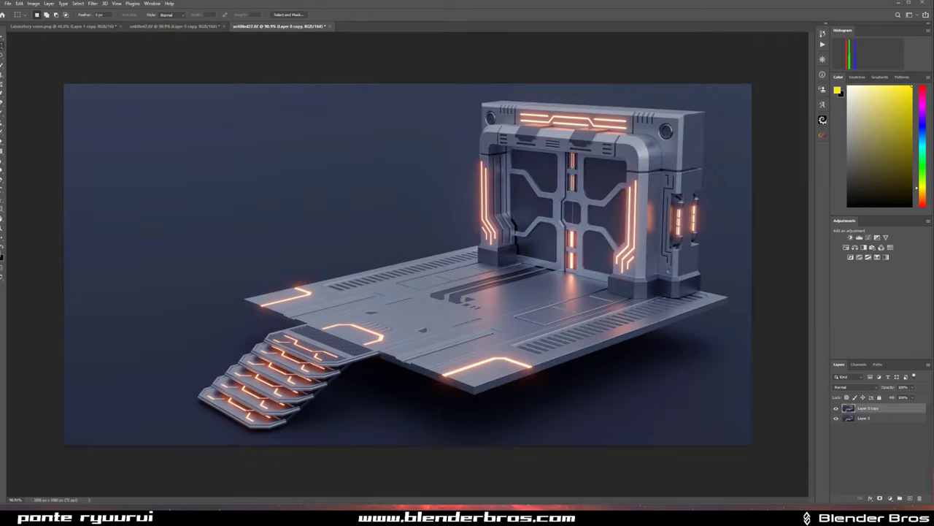